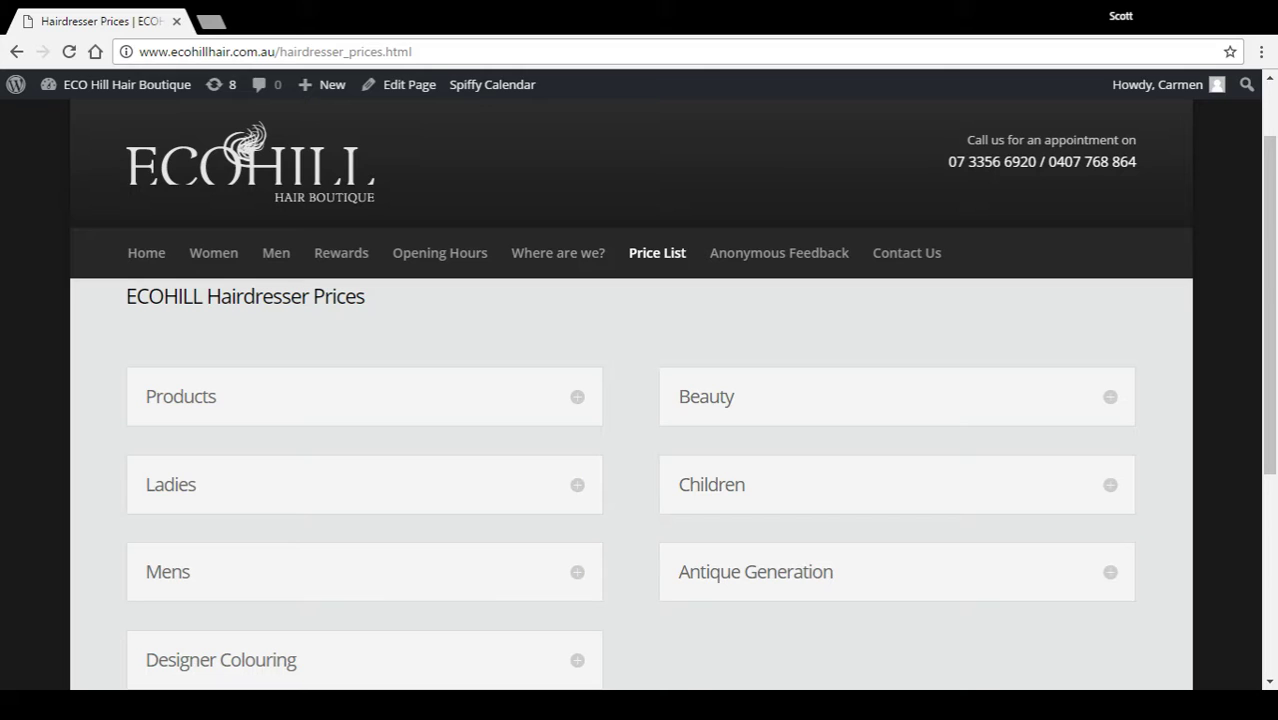
Expand and collapse the Products, Ladies, Beauty and Children price-list toggles on the live page.
left_click(580, 402)
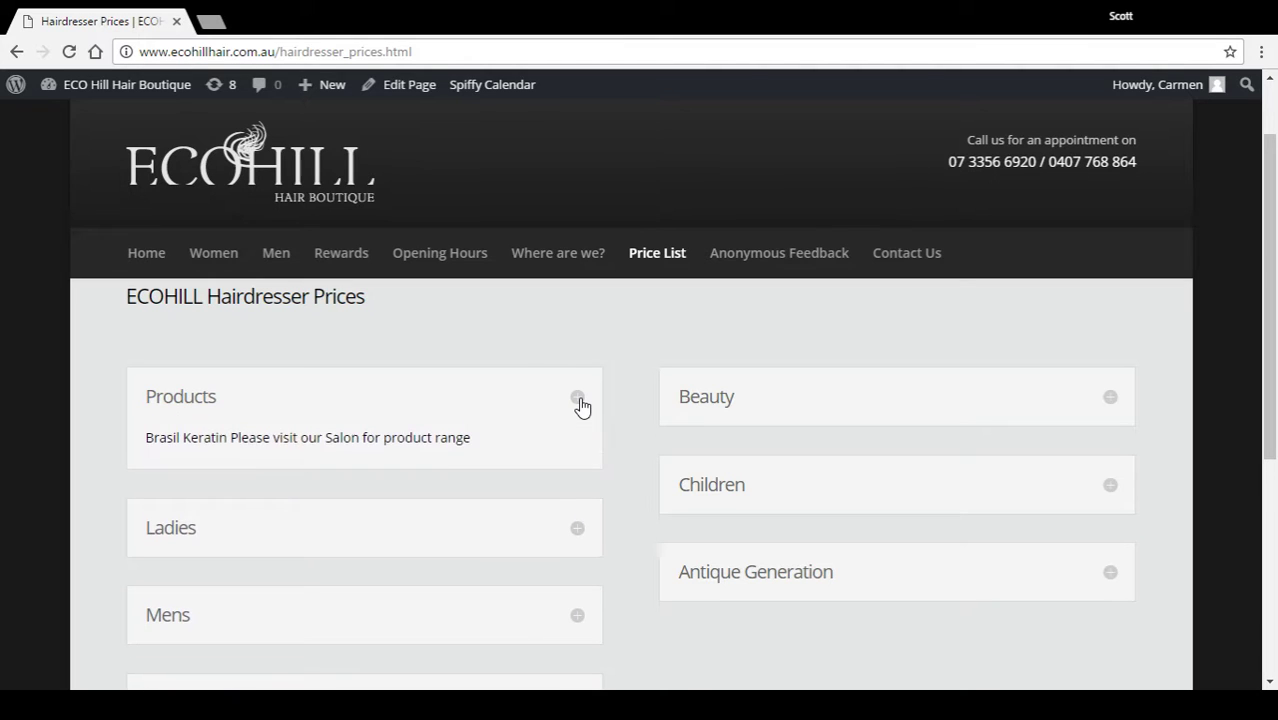
left_click(580, 400)
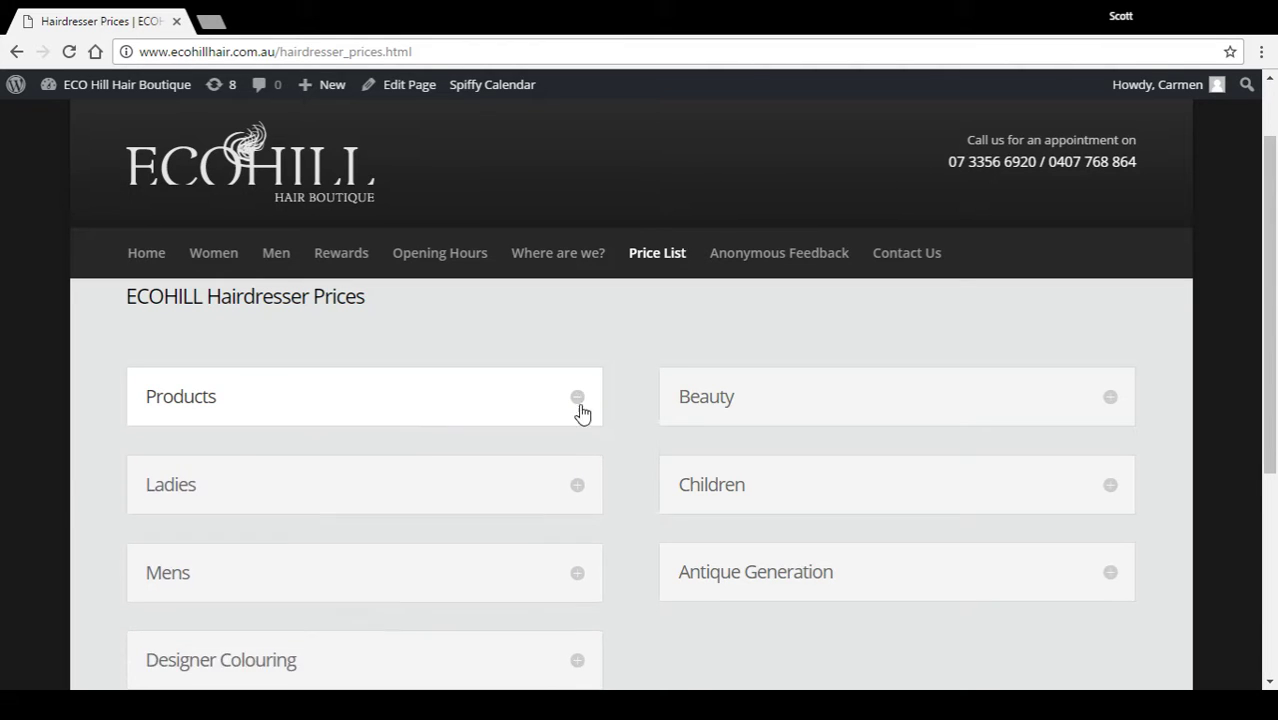
left_click(577, 488)
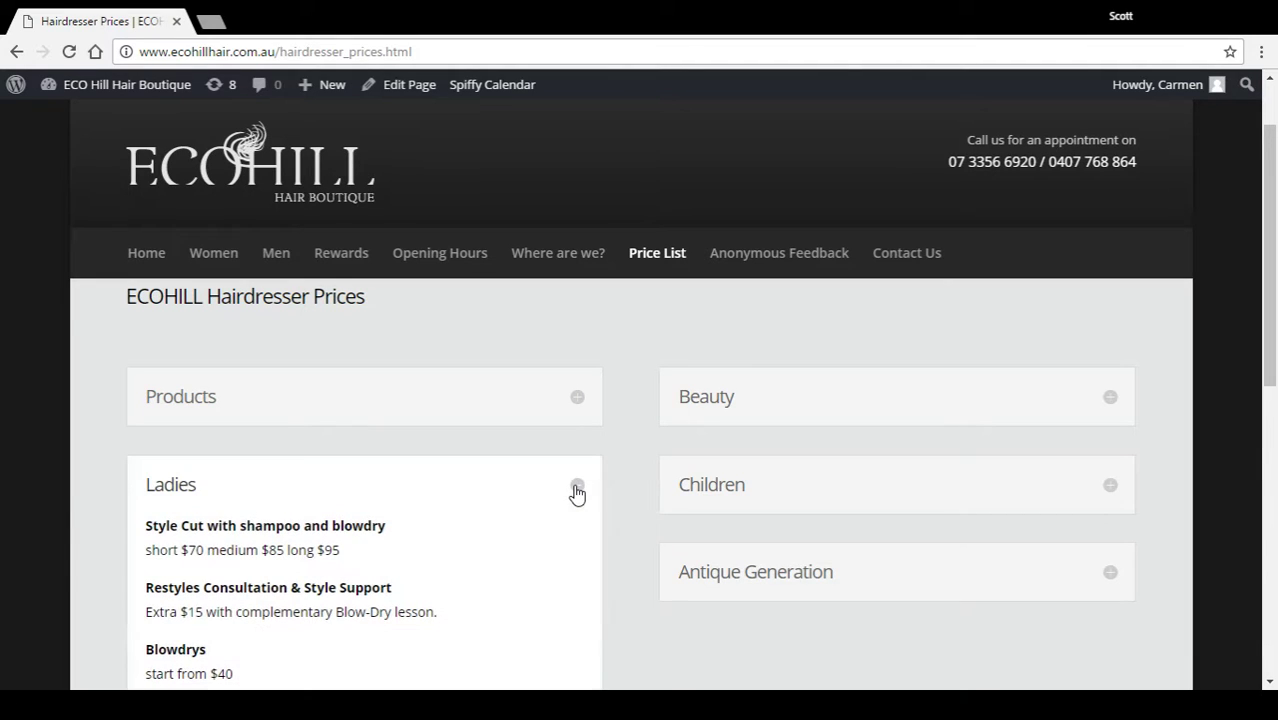
left_click(577, 488)
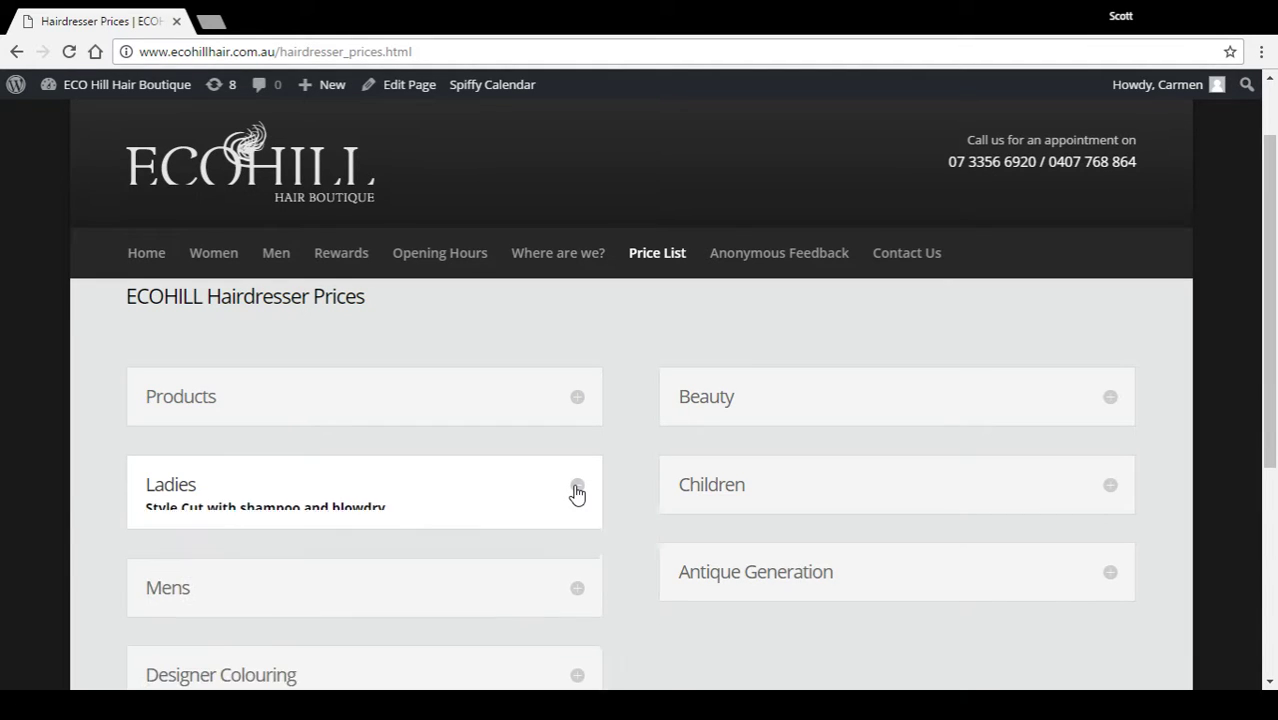
left_click(1110, 401)
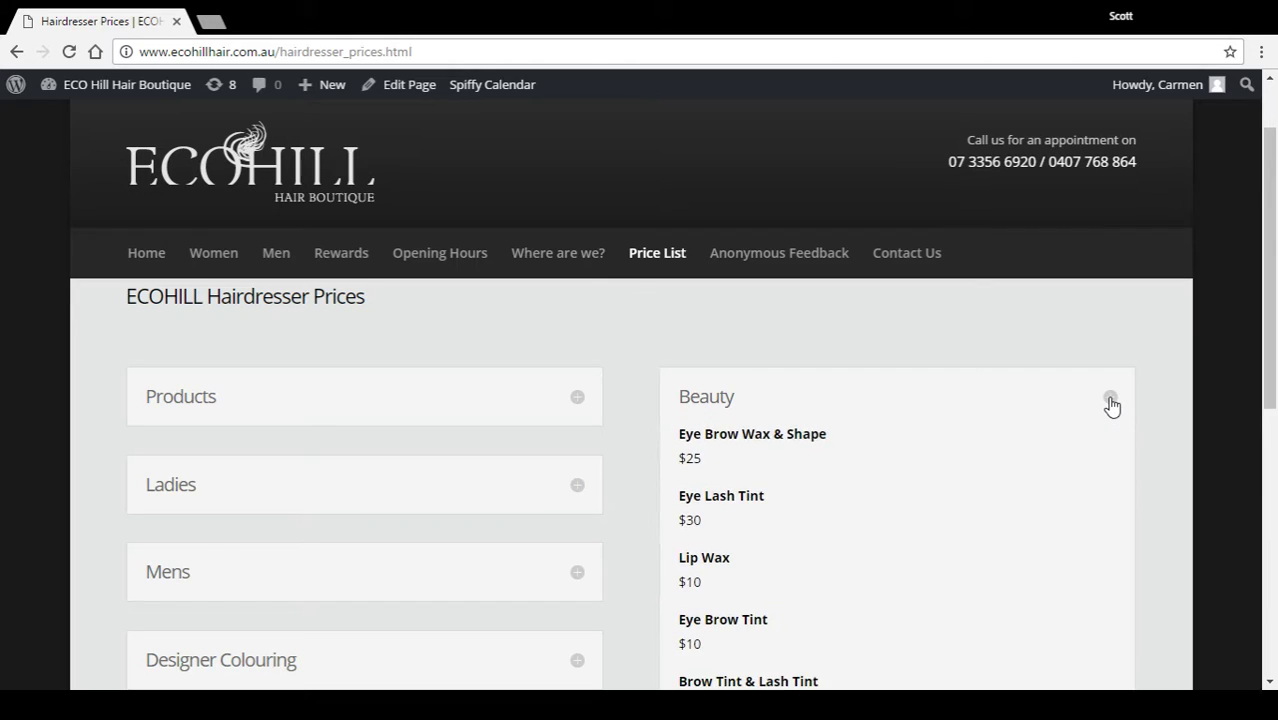
left_click(1110, 401)
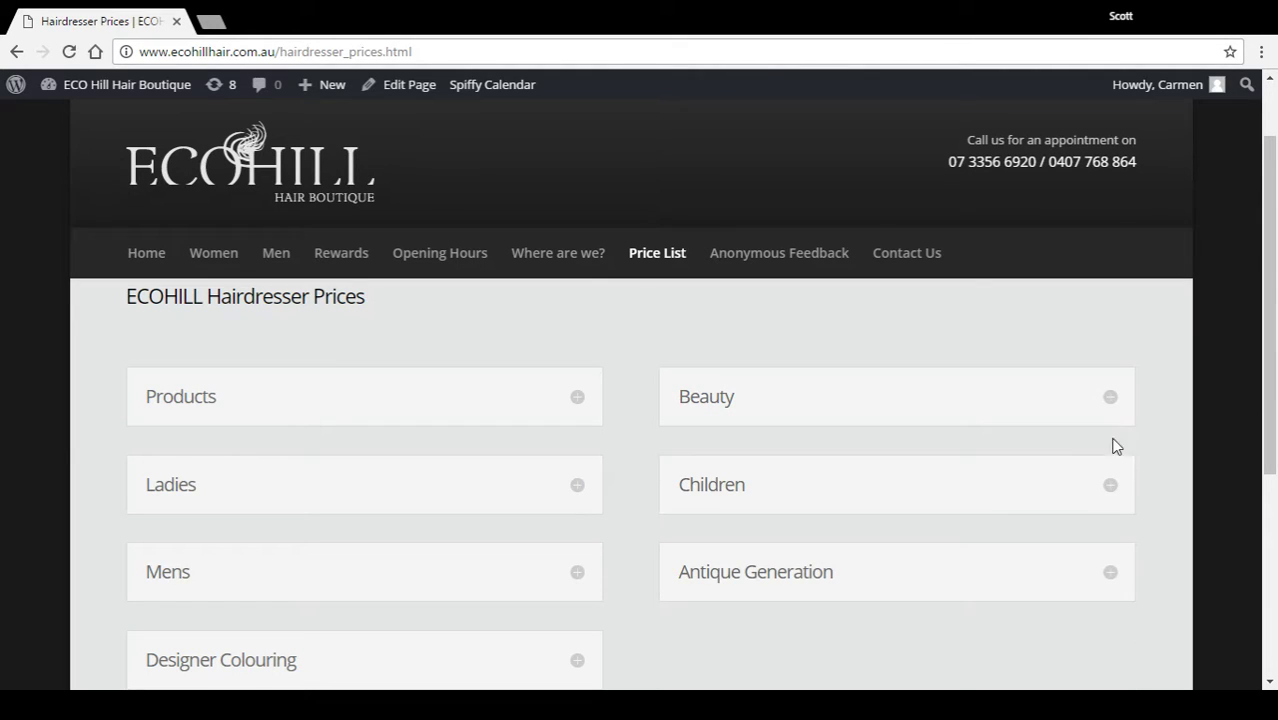
left_click(1111, 488)
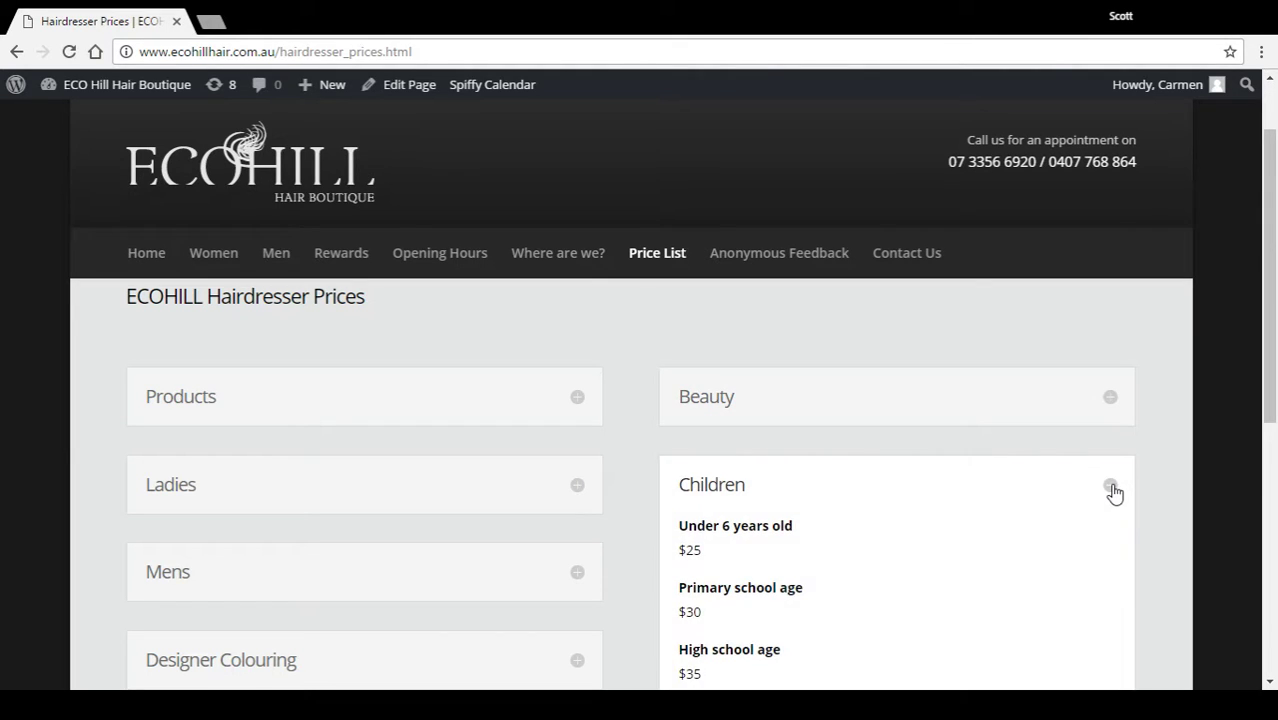
left_click(1111, 489)
scroll(641, 414, "up", 1)
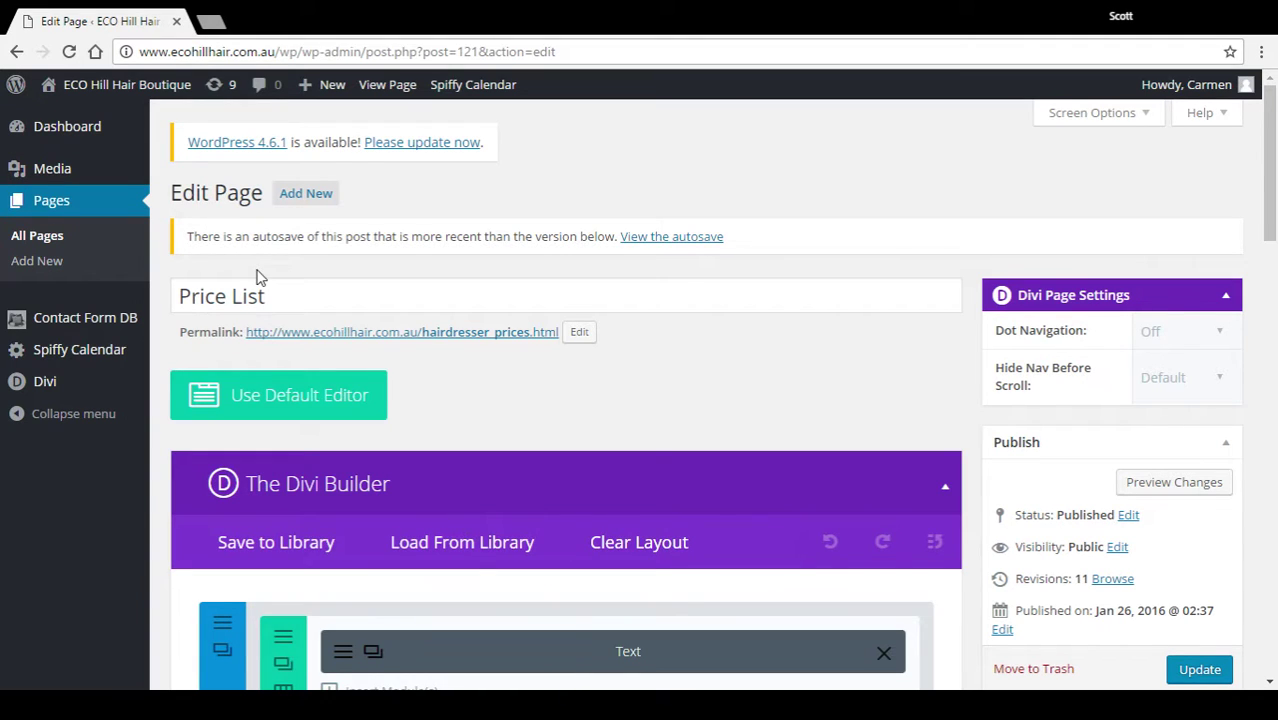
Go from the Dashboard to All Pages and open Price List for editing.
left_click(45, 240)
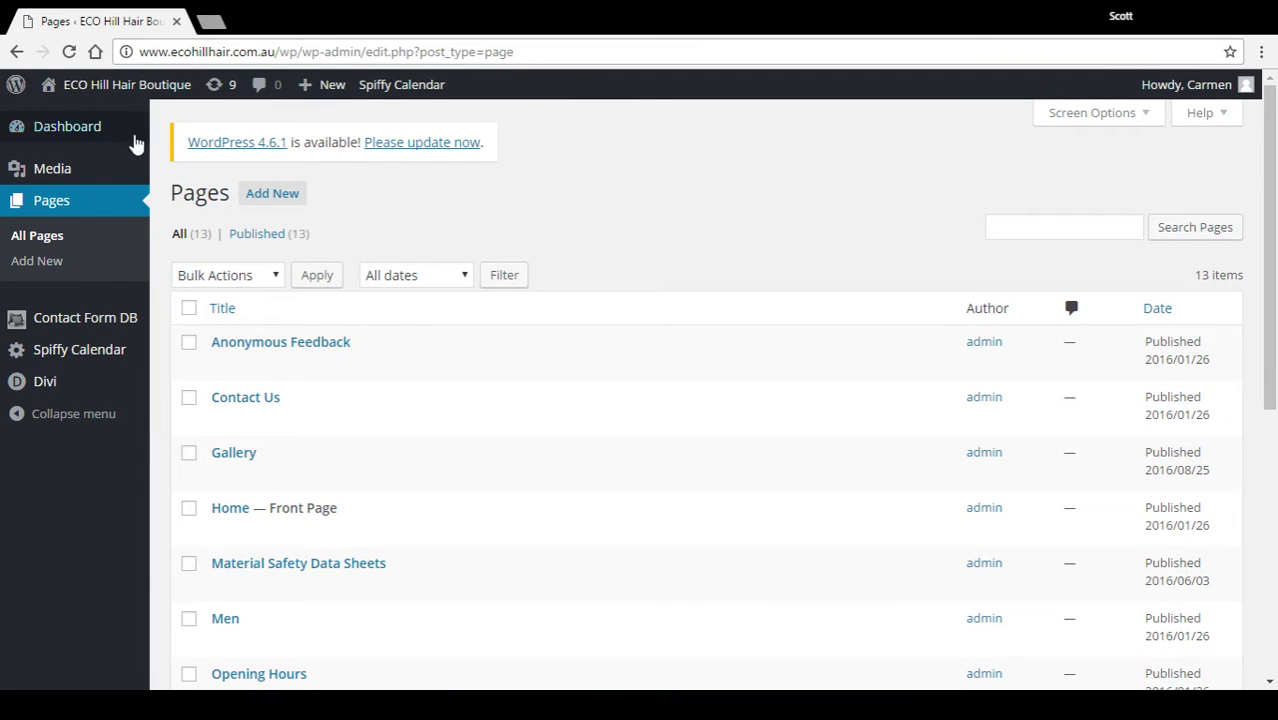
left_click(88, 129)
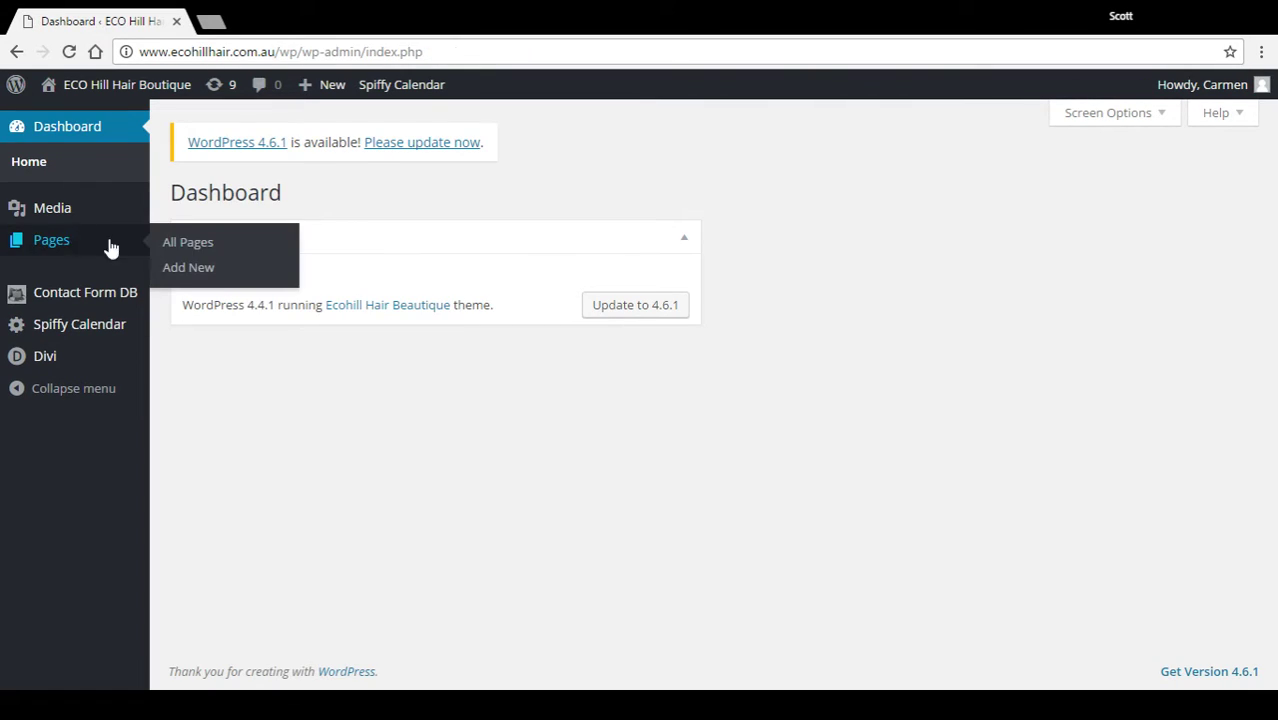
left_click(186, 242)
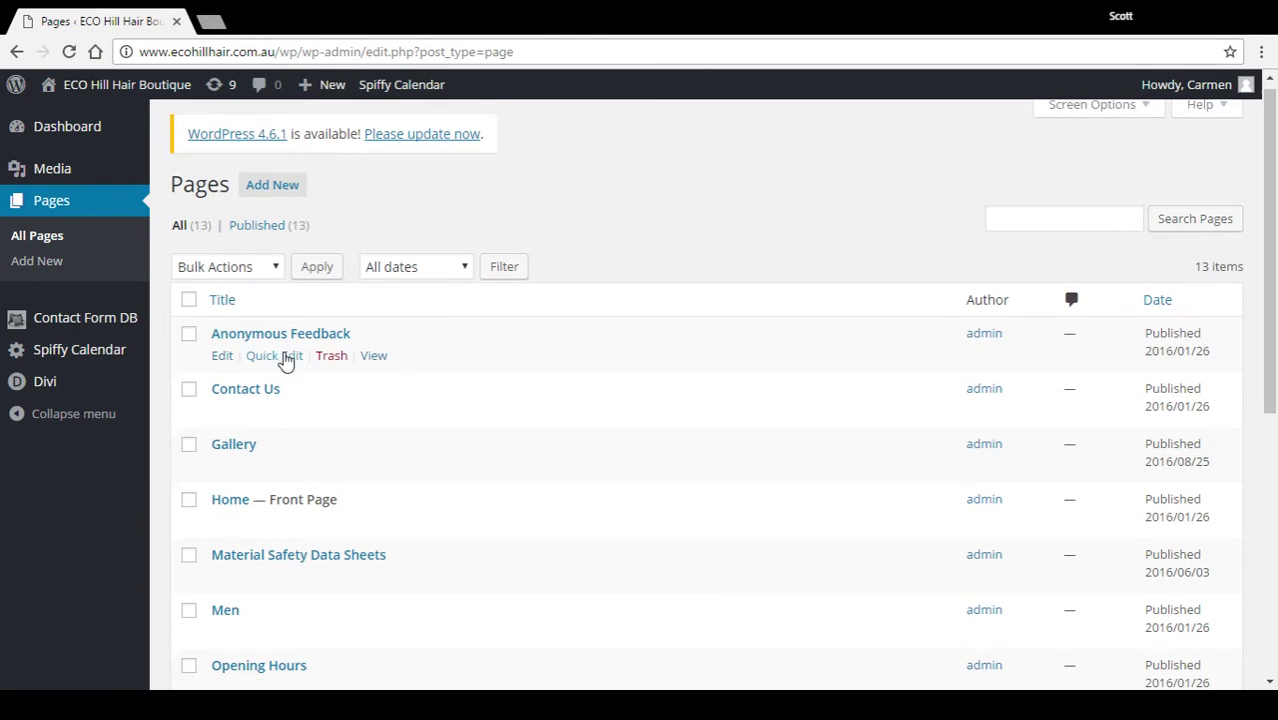
scroll(285, 360, "down", 3)
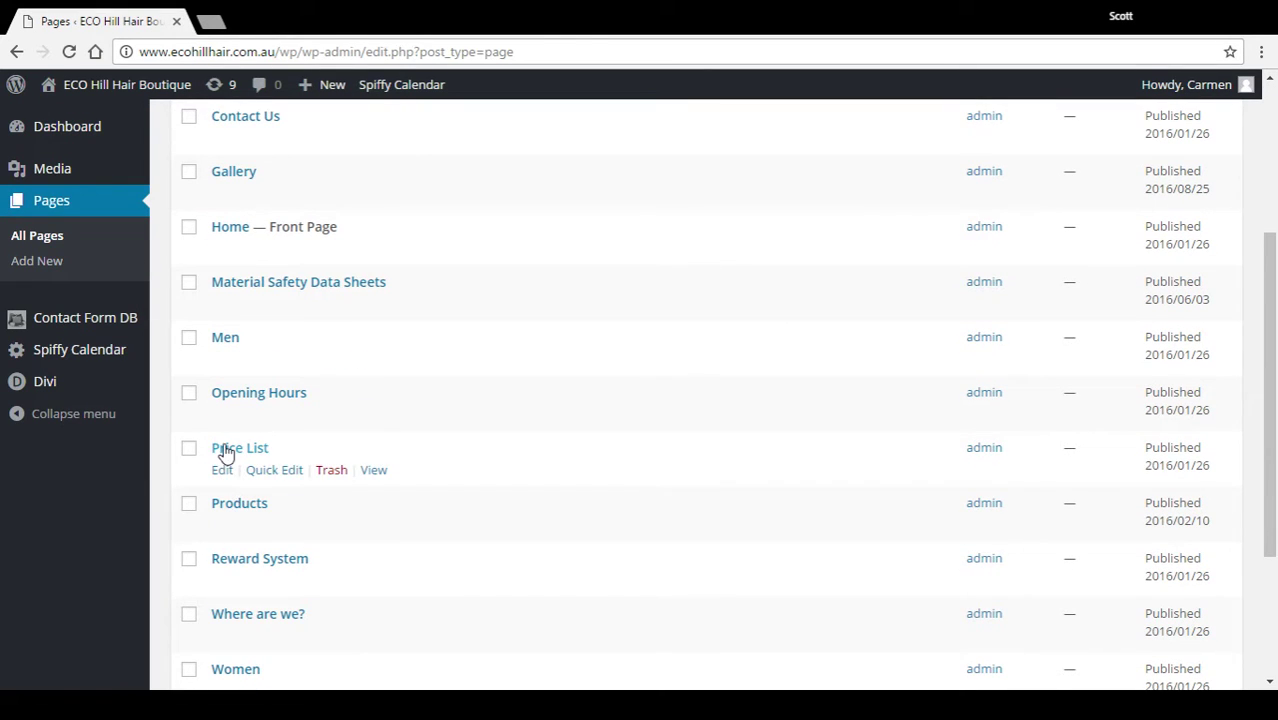
left_click(225, 450)
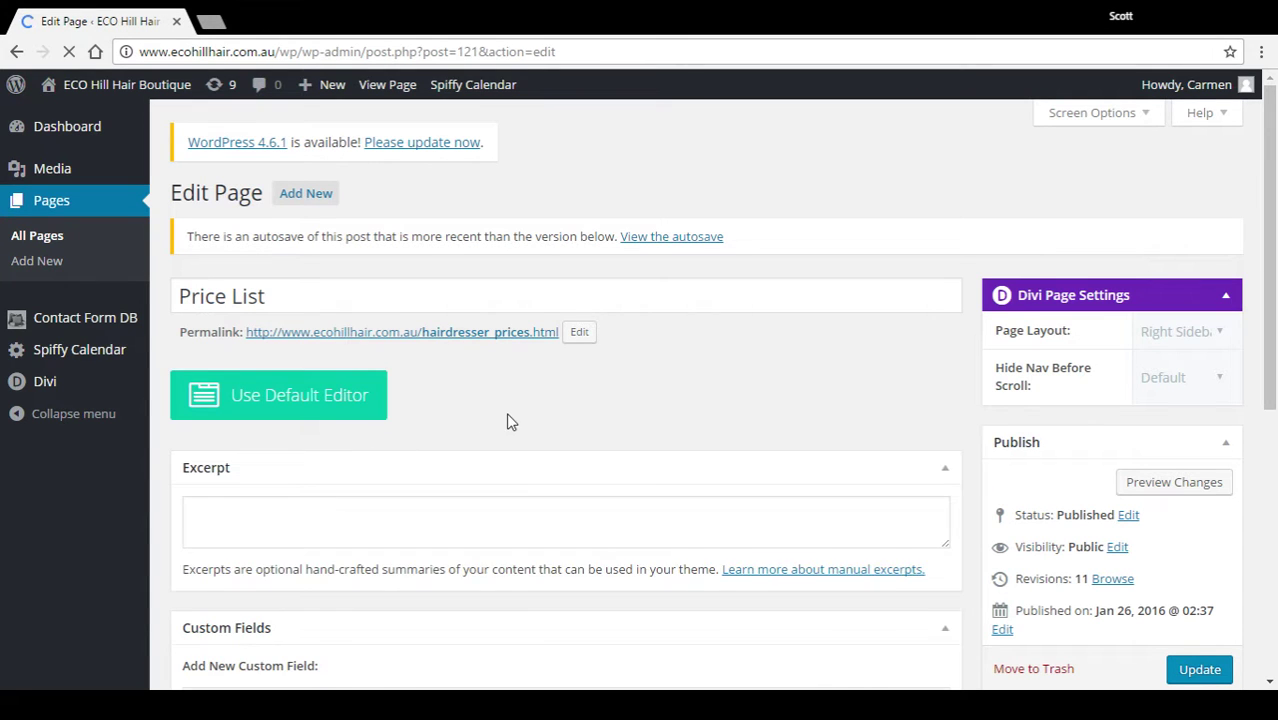
In Divi Builder, drag the Products toggle below Ladies, then back above it.
scroll(522, 410, "down", 2)
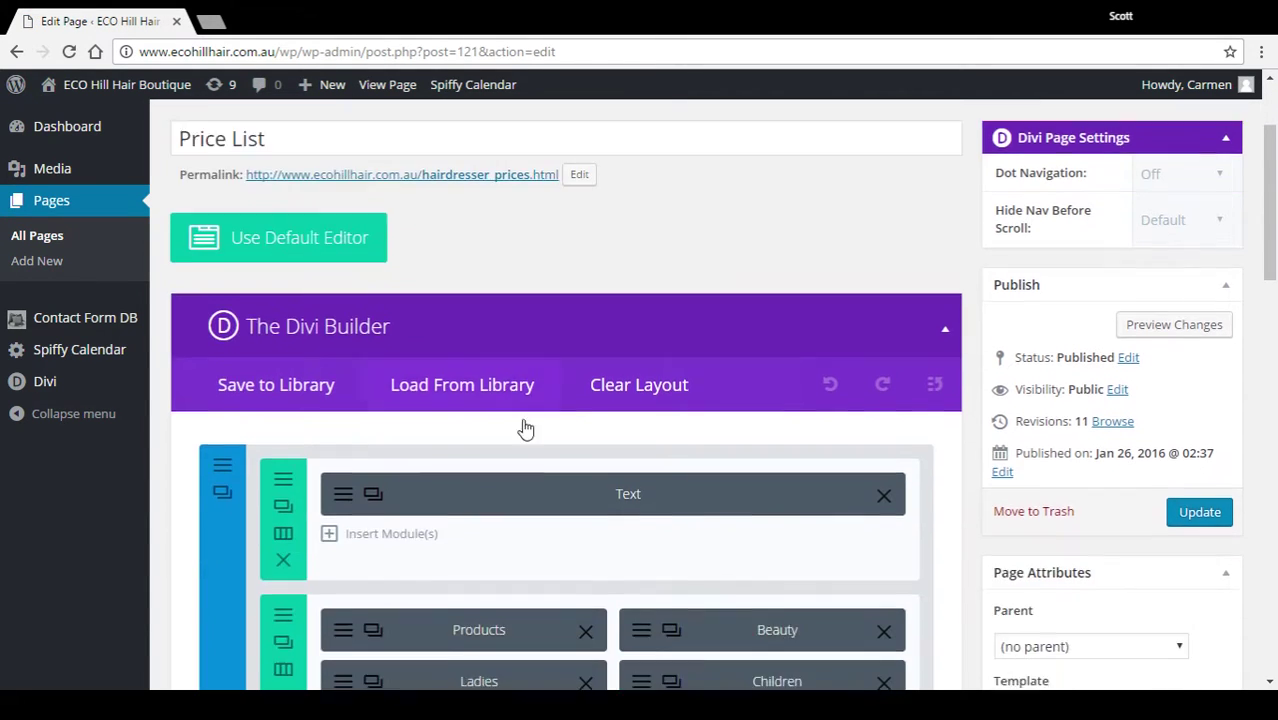
scroll(522, 418, "down", 1)
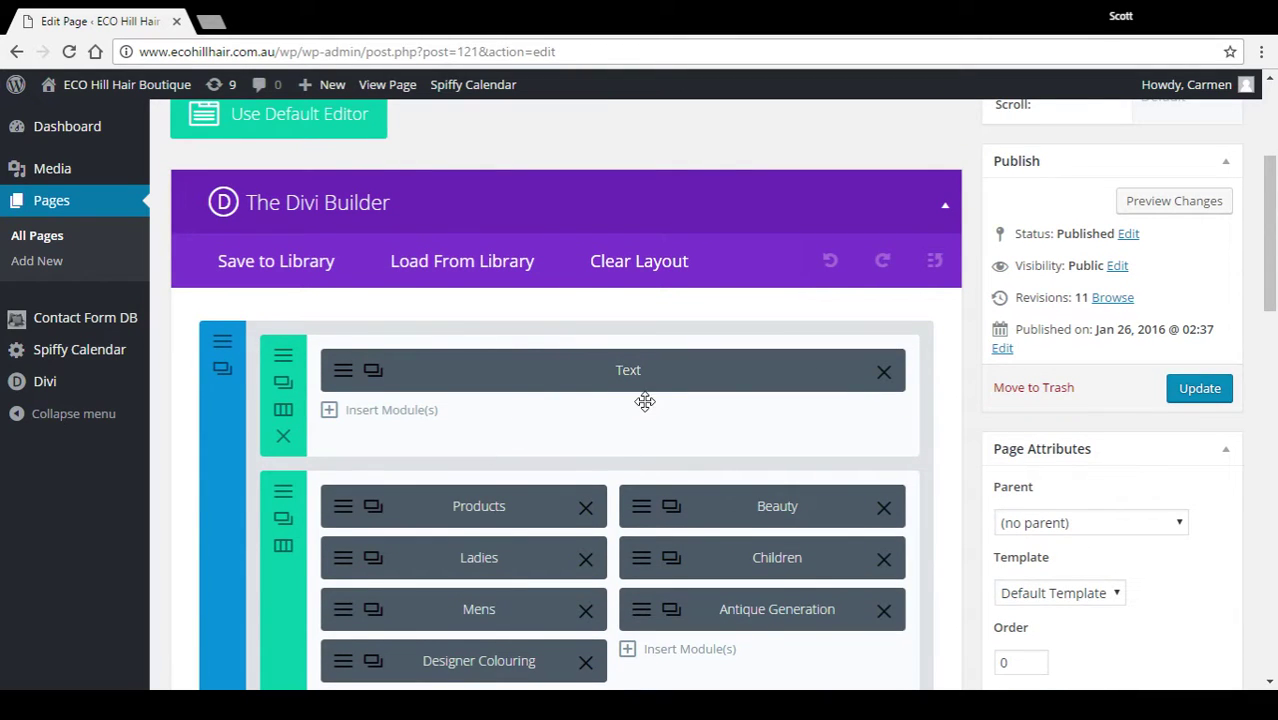
scroll(645, 402, "up", 1)
scroll(642, 410, "down", 2)
scroll(642, 413, "down", 1)
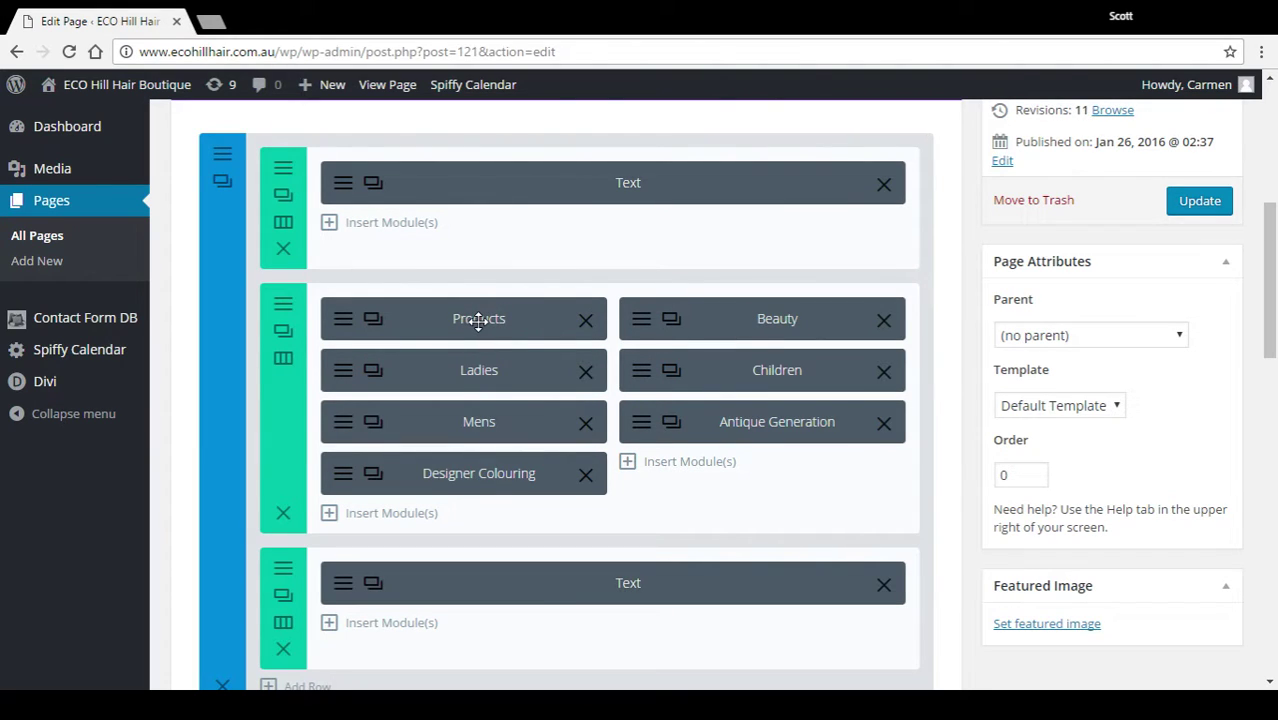
left_click_drag(478, 318, 478, 368)
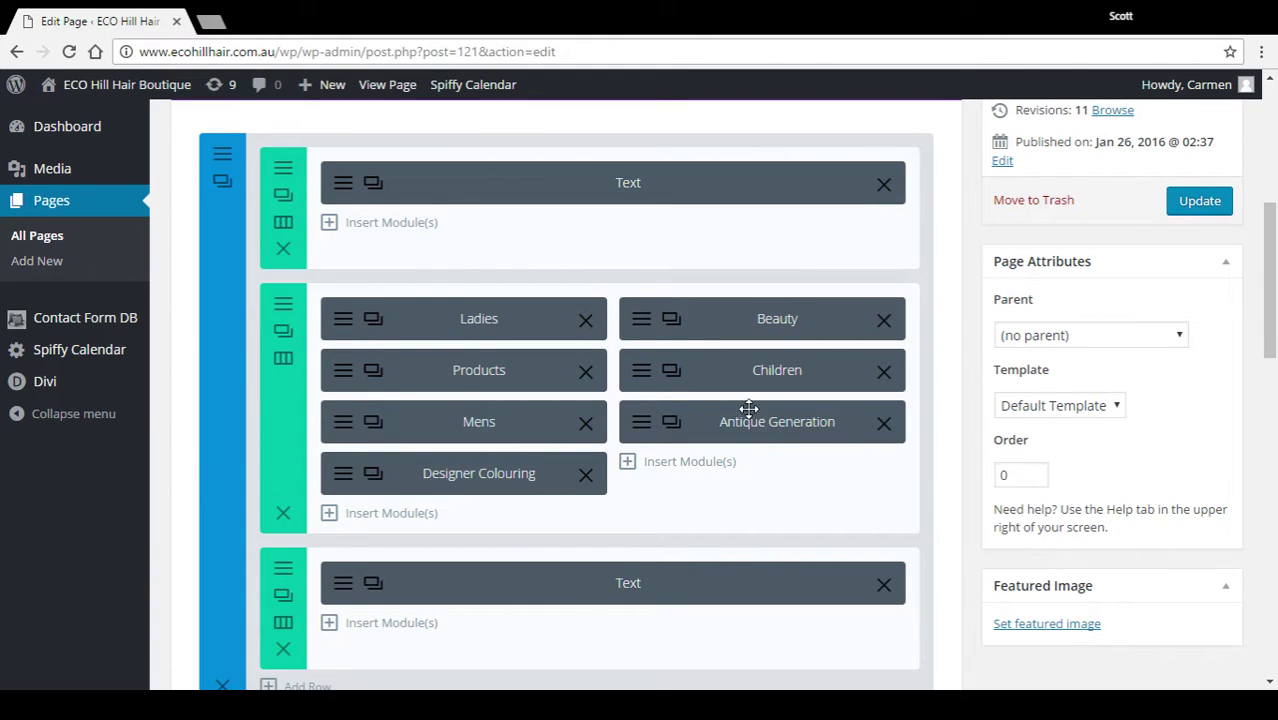
left_click_drag(484, 370, 487, 322)
Review the Products1 toggle's title and open/closed state, saving and closing its settings.
left_click(340, 325)
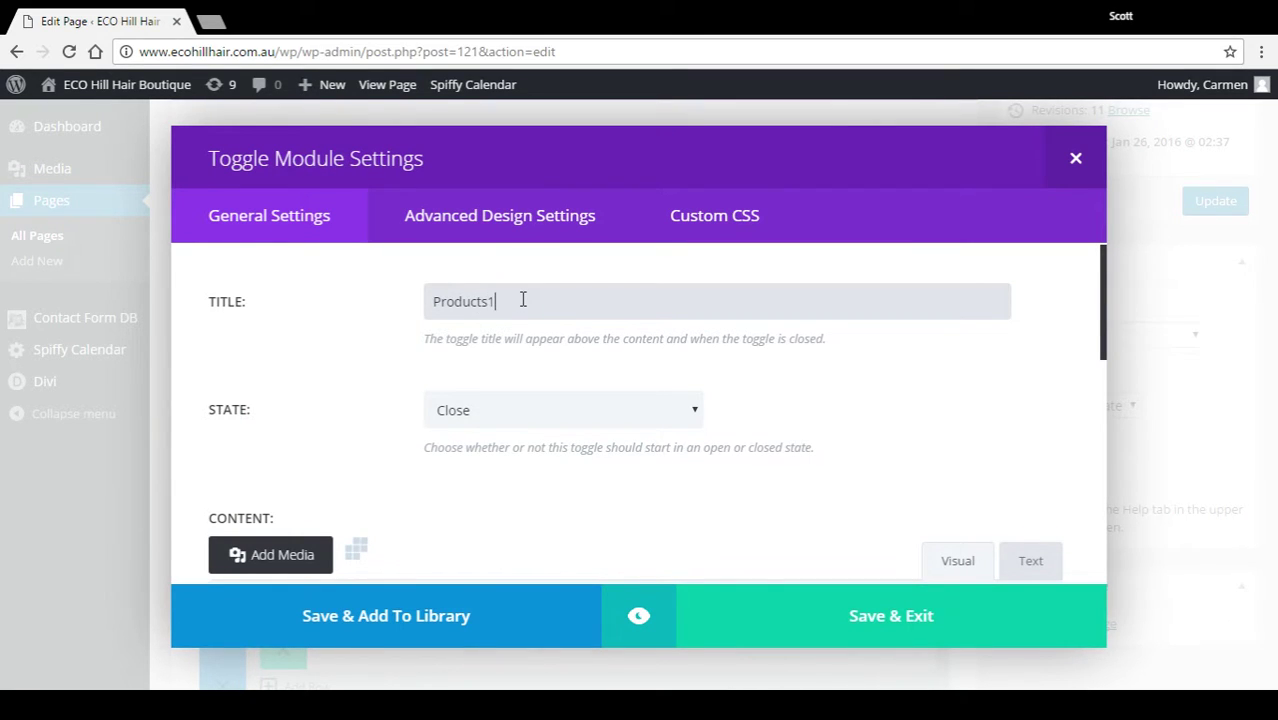
left_click(836, 610)
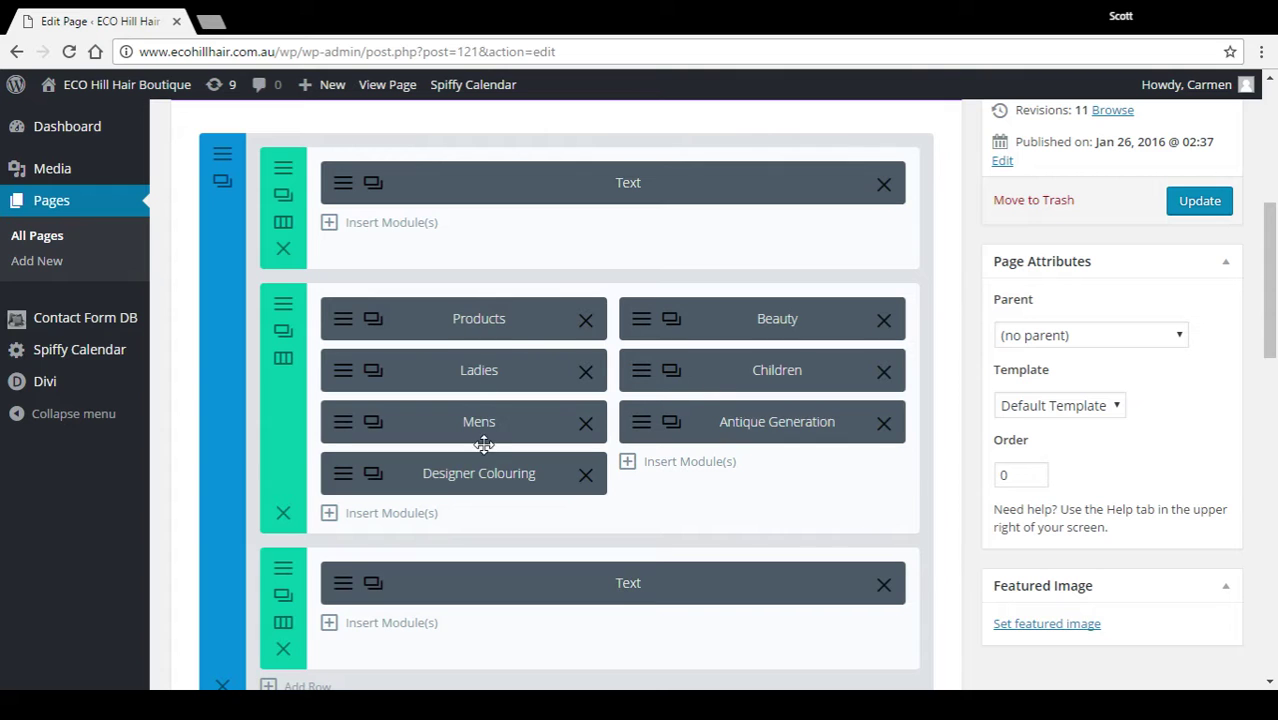
left_click(349, 324)
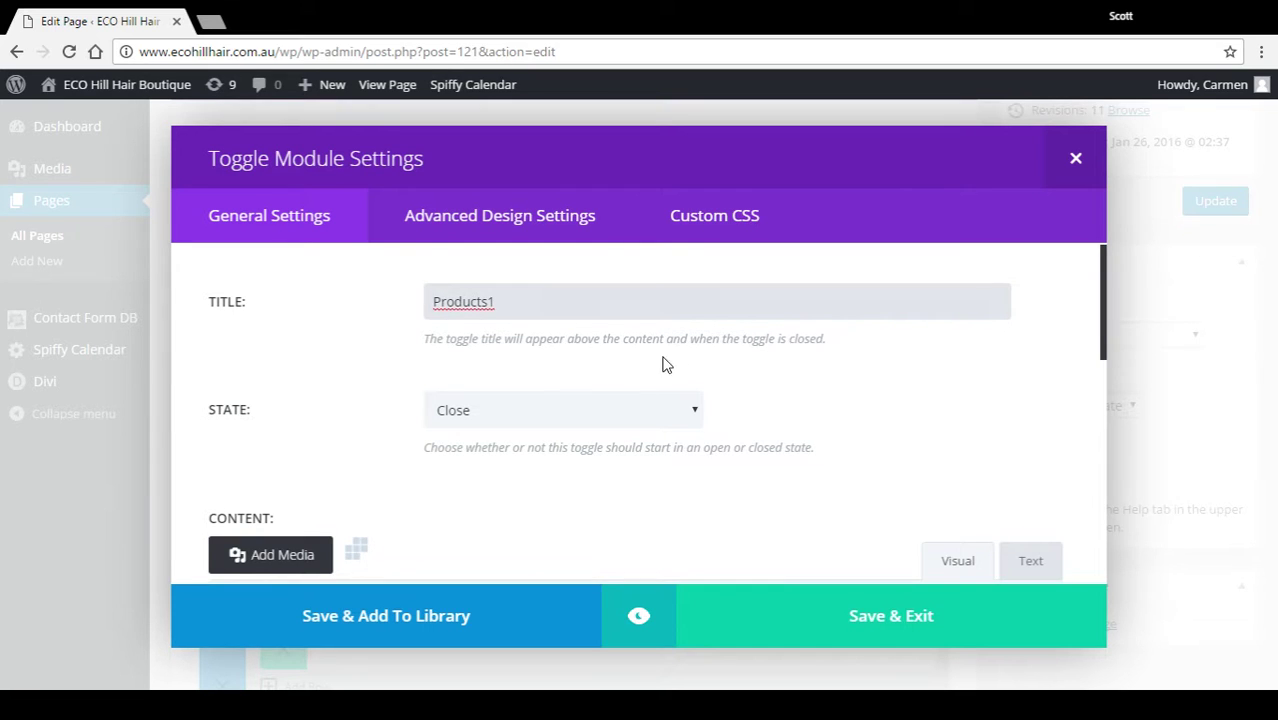
scroll(638, 385, "down", 3)
scroll(633, 385, "down", 1)
scroll(636, 388, "up", 4)
left_click(479, 419)
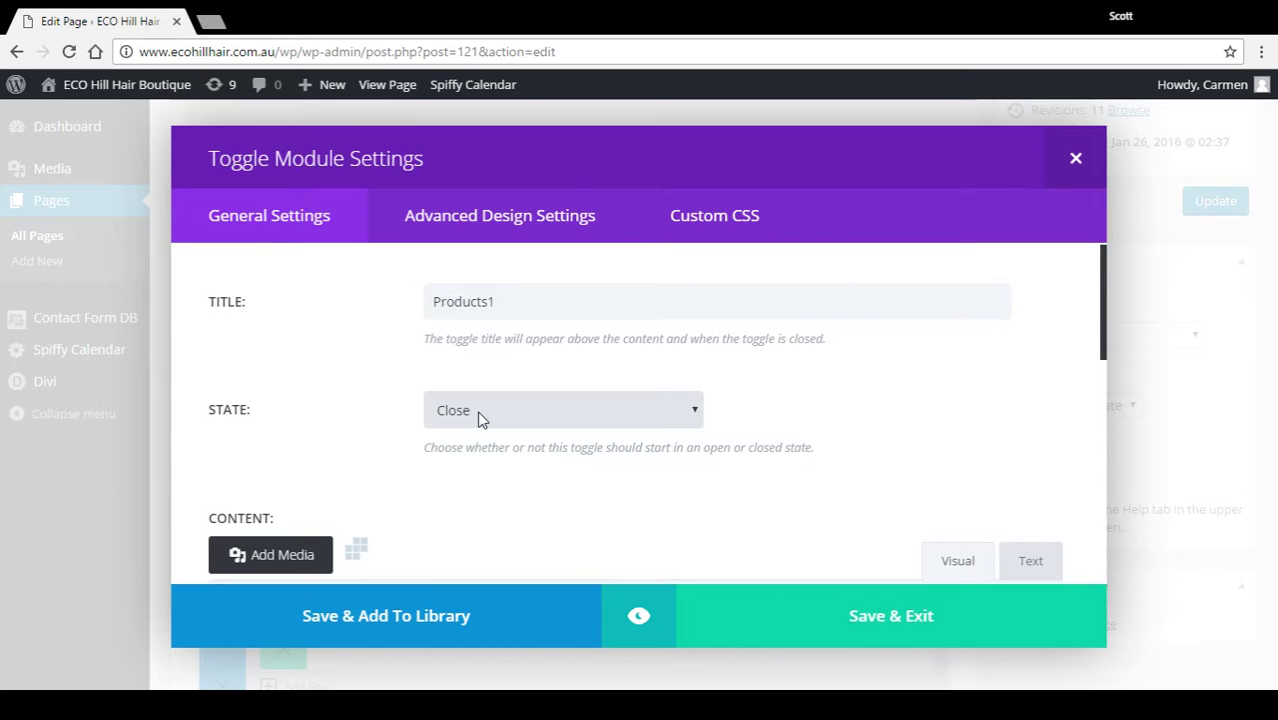
scroll(365, 432, "down", 2)
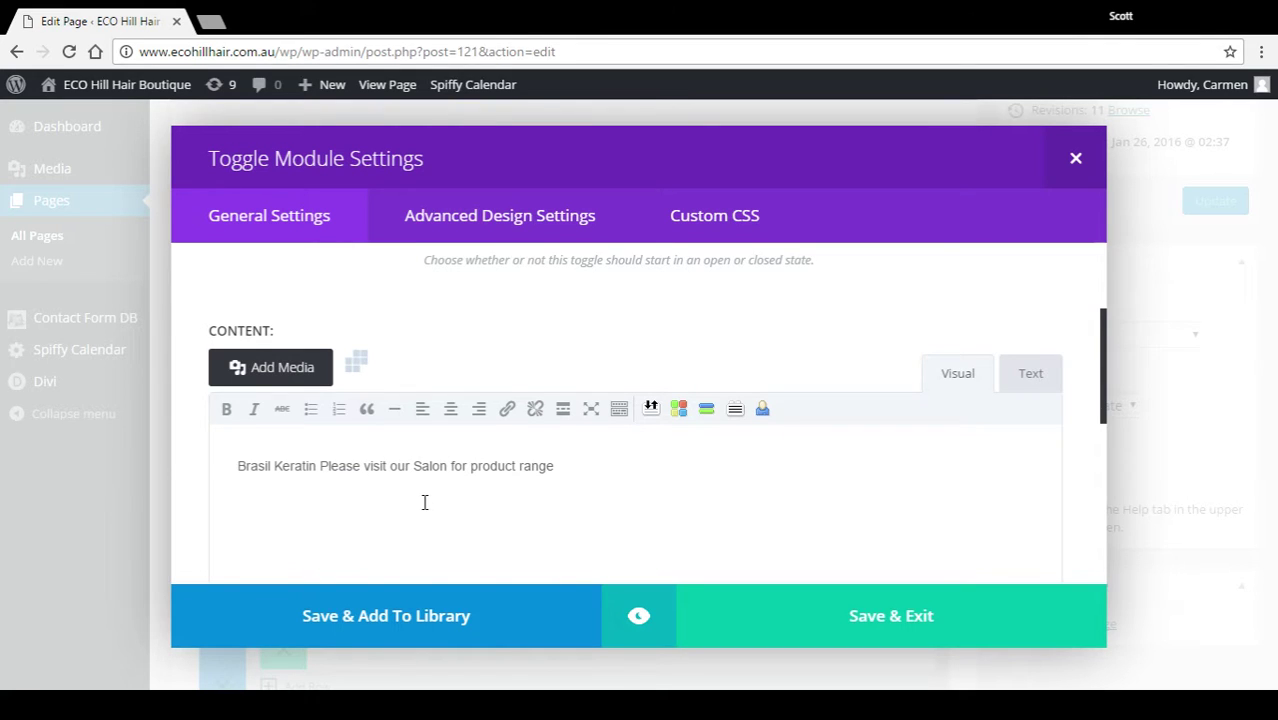
scroll(422, 502, "down", 1)
scroll(420, 502, "down", 2)
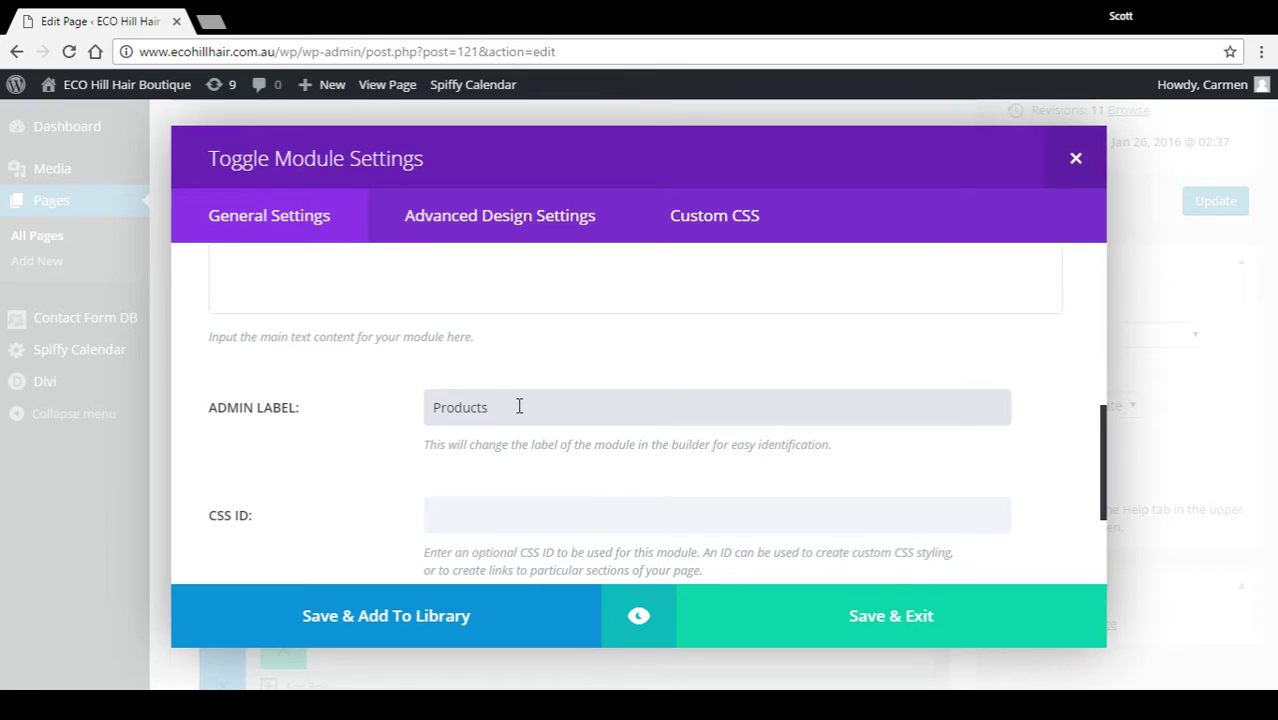
left_click(813, 606)
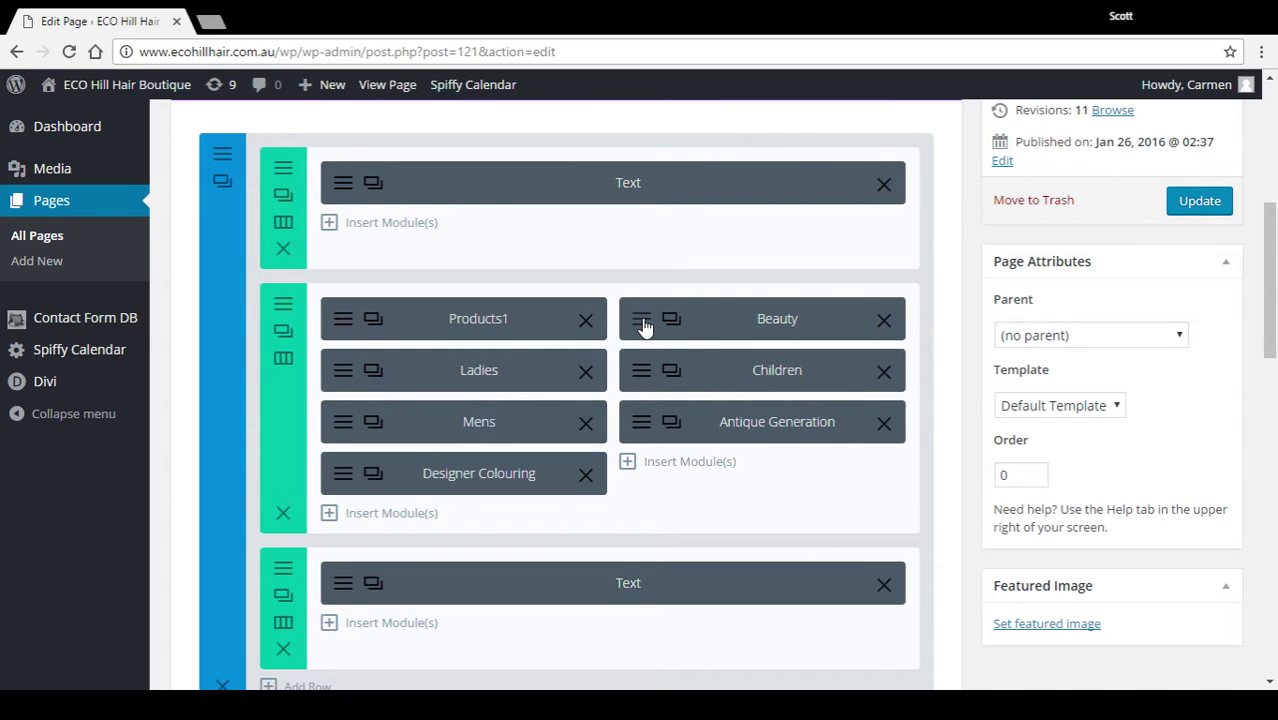
Scroll through the Beauty toggle's price items, close its settings, and update the Price List page.
left_click(644, 326)
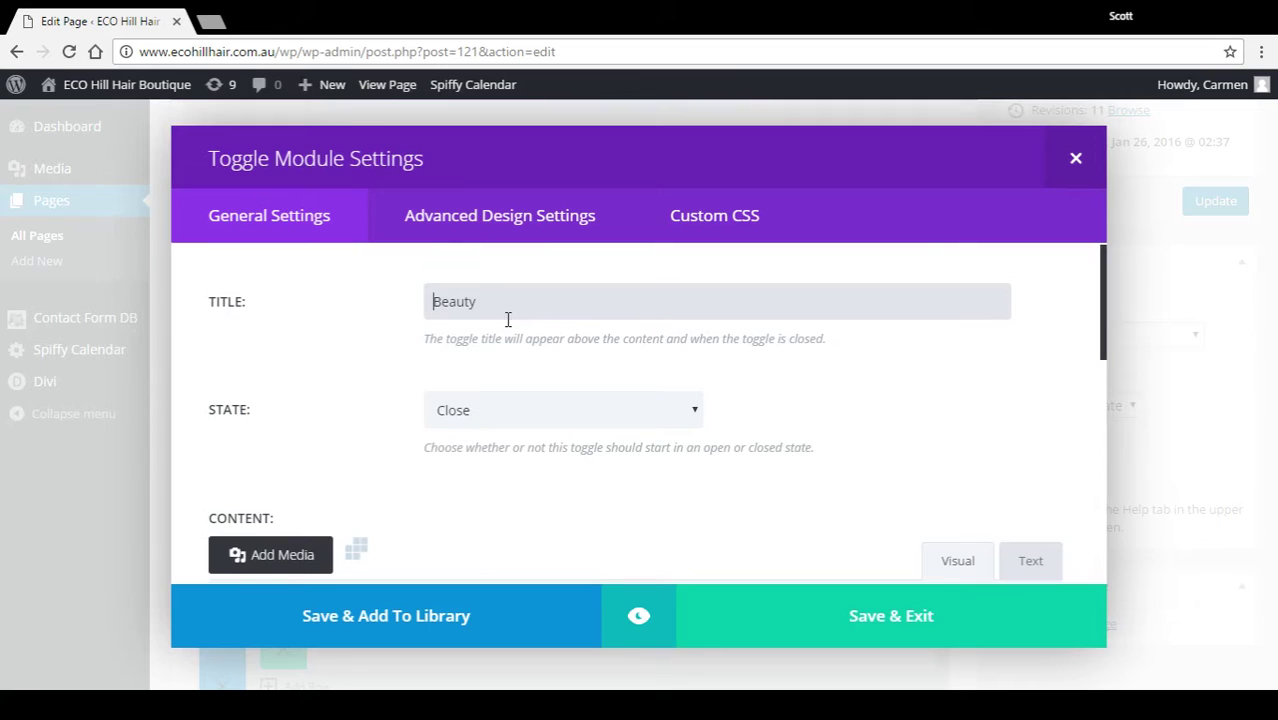
scroll(515, 340, "down", 2)
scroll(522, 371, "up", 1)
scroll(540, 340, "up", 1)
scroll(485, 385, "down", 1)
scroll(491, 414, "down", 2)
scroll(491, 414, "down", 1)
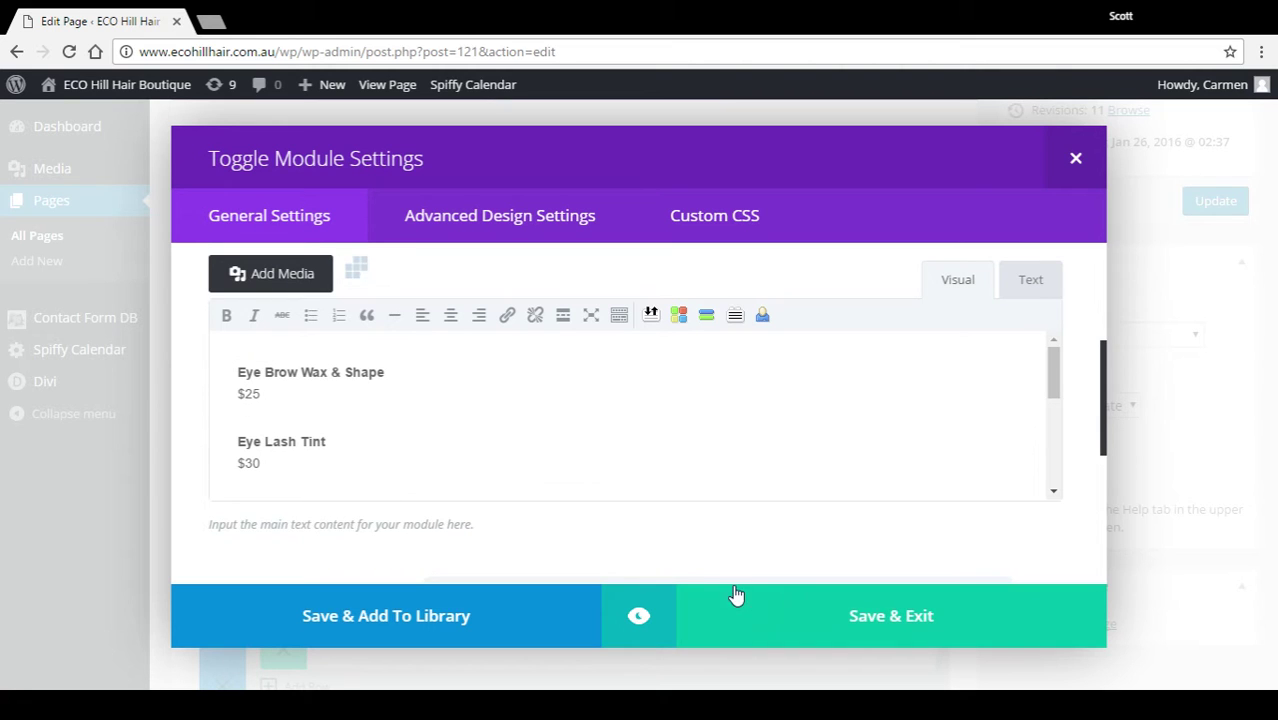
left_click(864, 615)
left_click(1190, 205)
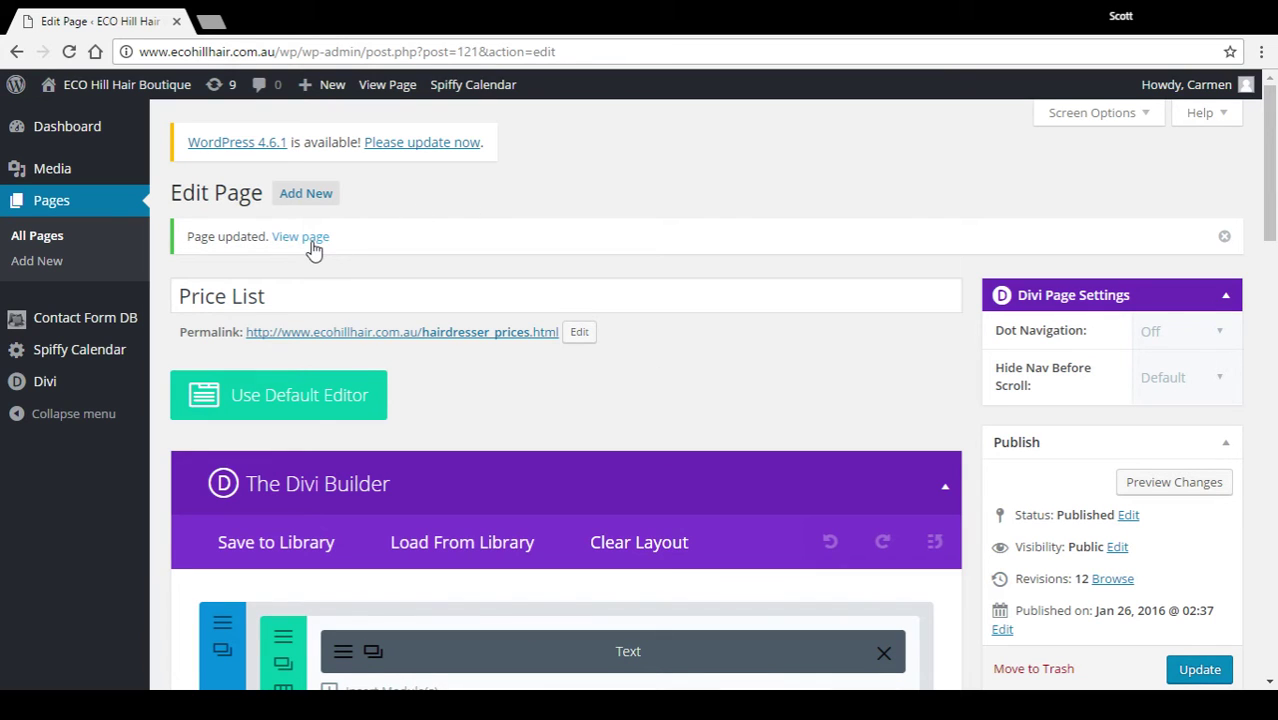
On the live Price List page, expand and collapse Products1, then return to Edit Page.
left_click(388, 88)
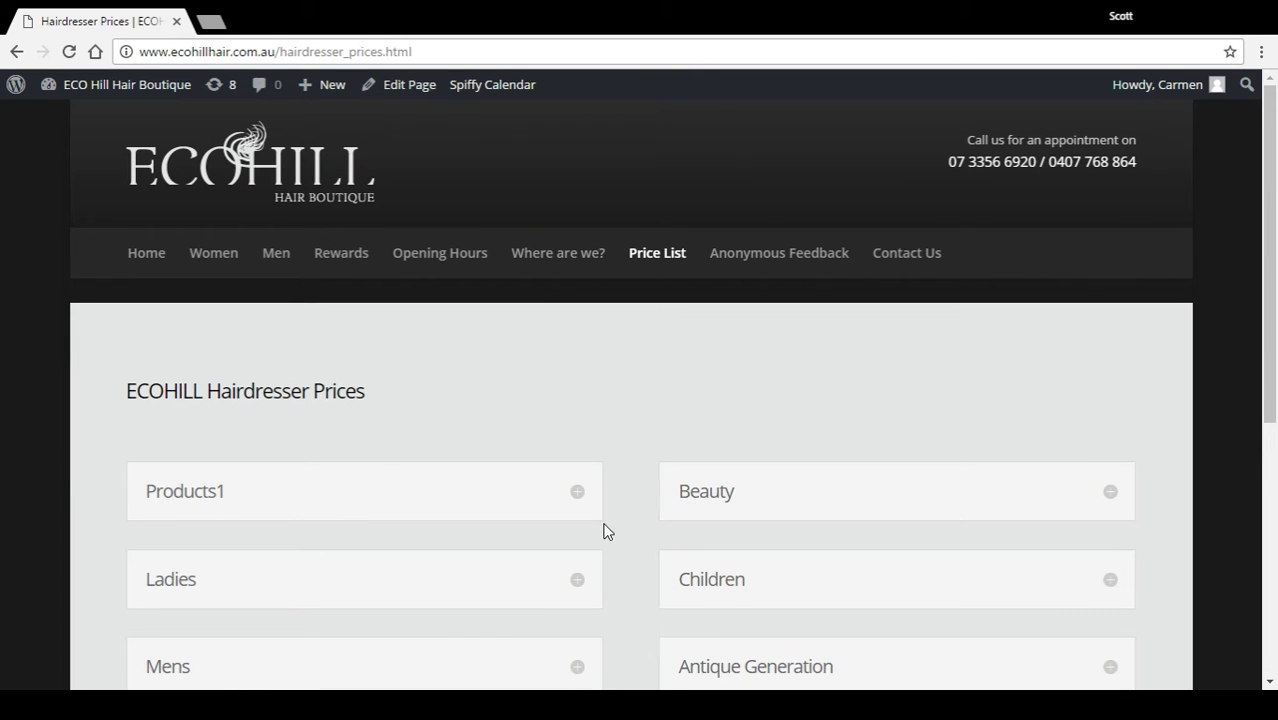
left_click(578, 500)
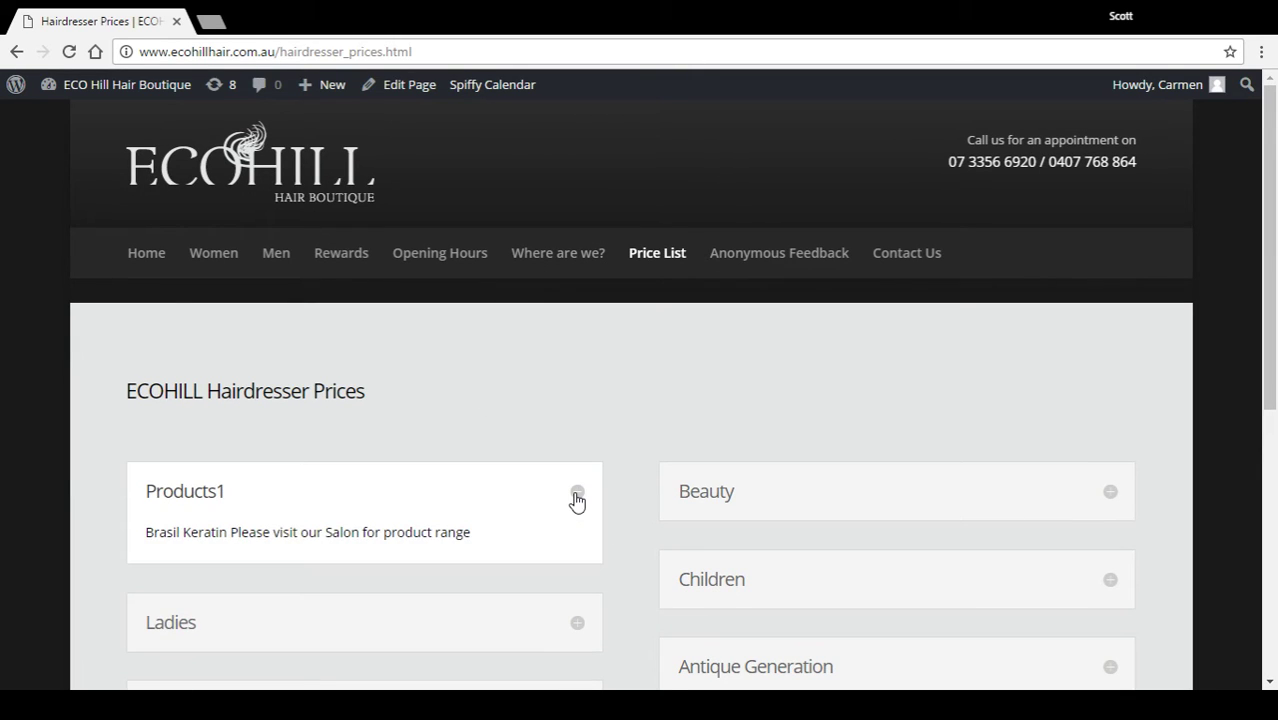
left_click(577, 496)
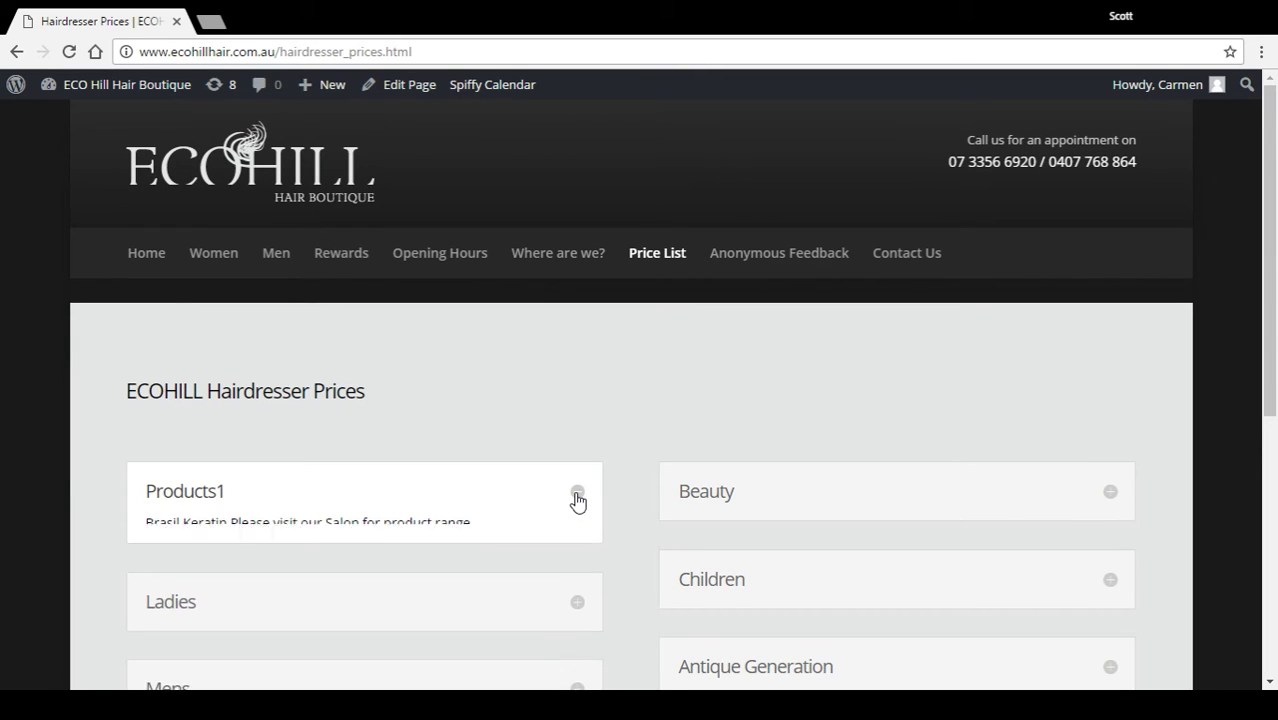
left_click(415, 84)
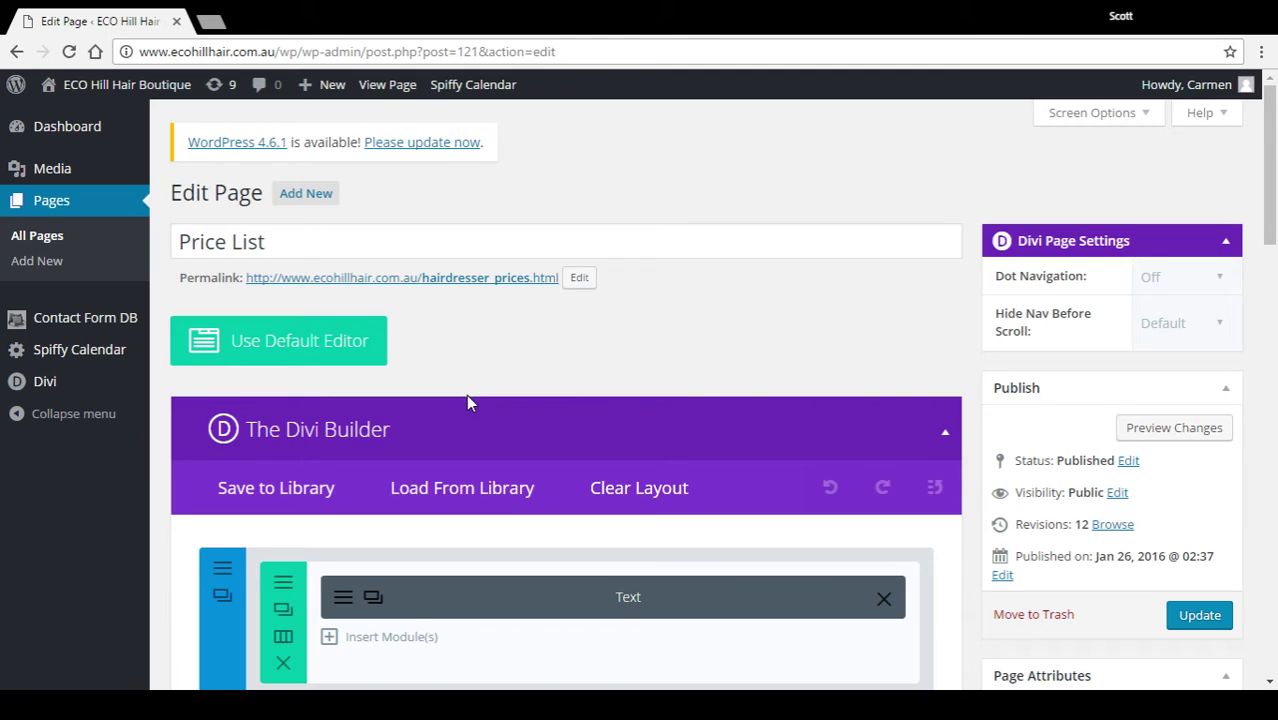
Delete the trailing 1 from the Products1 toggle's title and admin label, and save it.
scroll(465, 393, "down", 3)
scroll(465, 393, "down", 1)
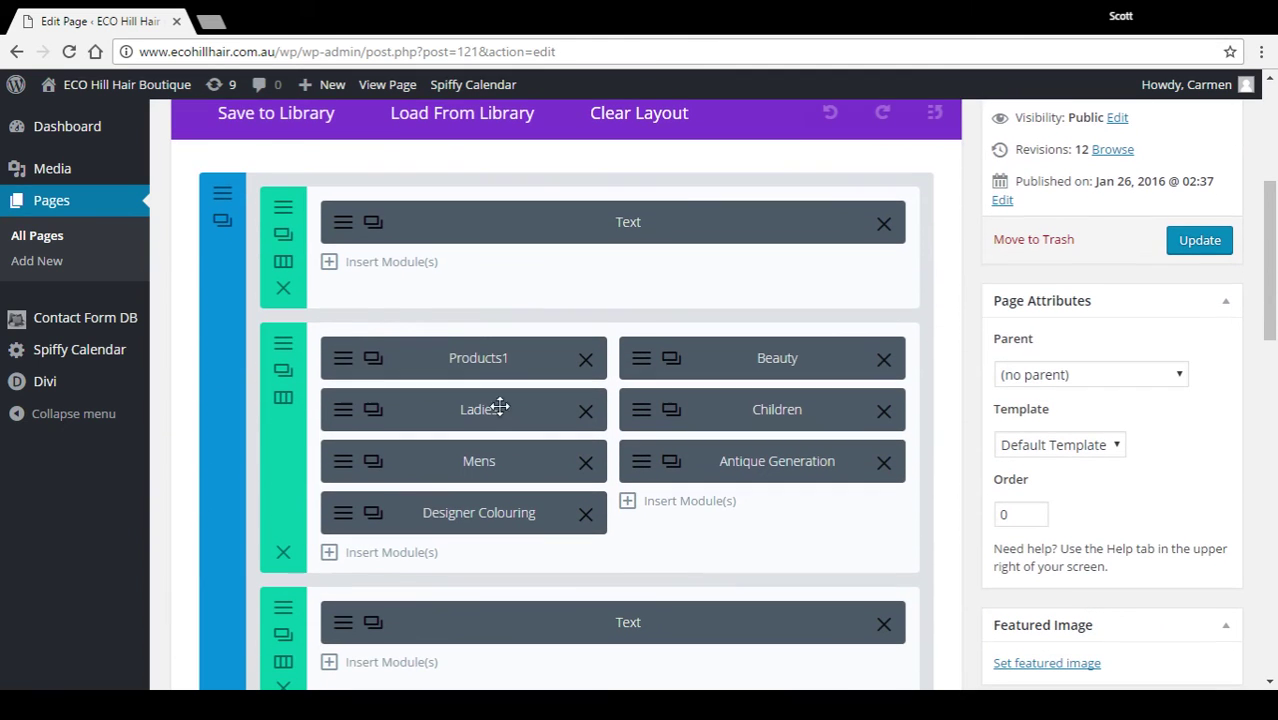
left_click(345, 359)
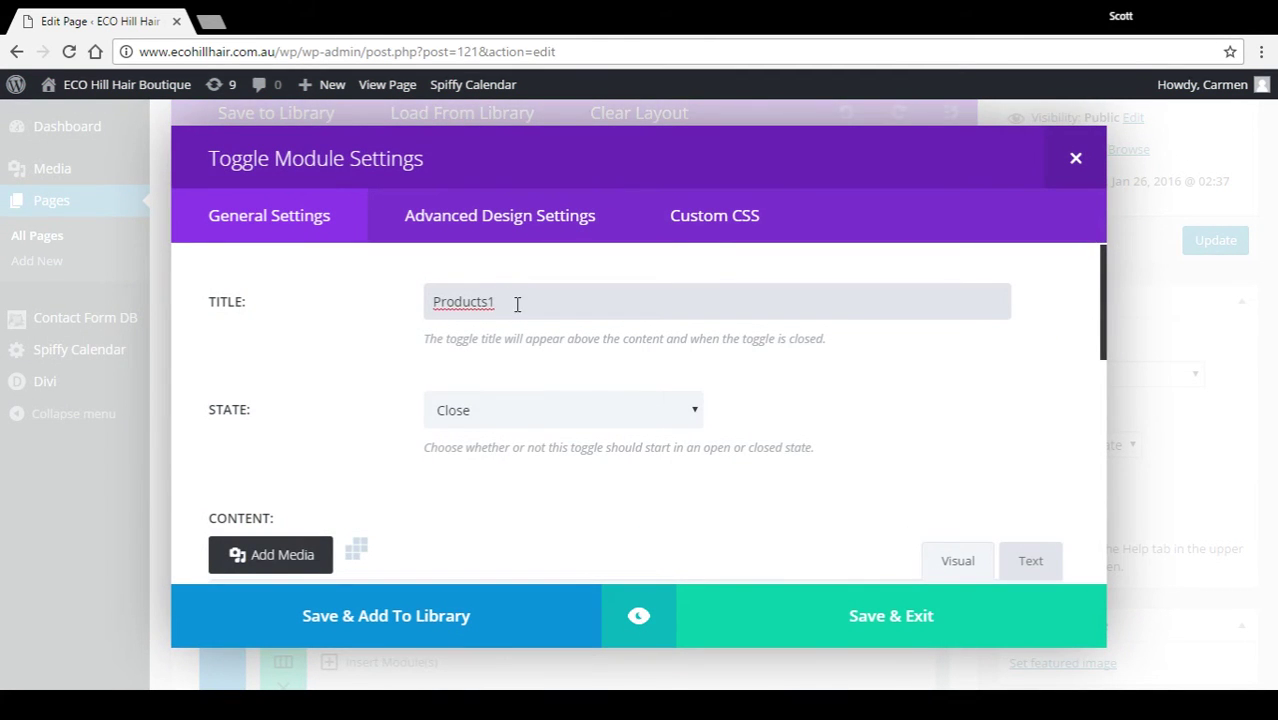
scroll(565, 400, "down", 6)
scroll(535, 399, "up", 2)
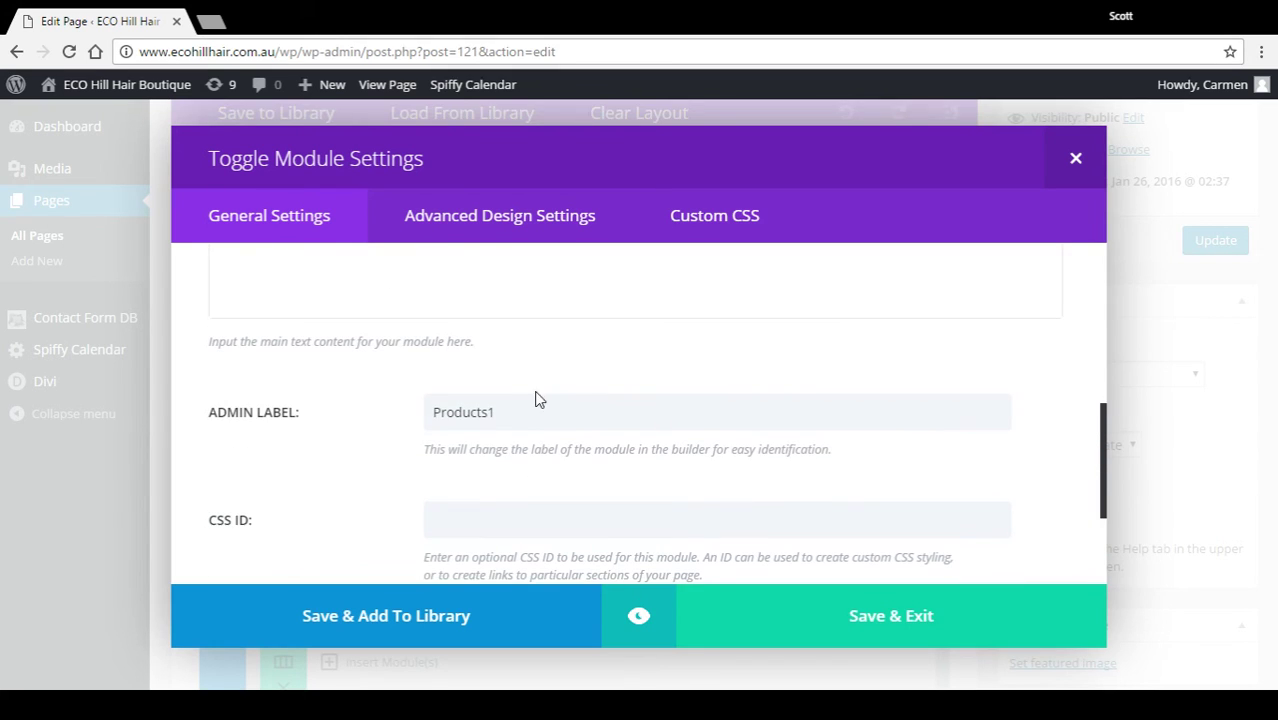
key("BackSpace")
scroll(596, 425, "down", 1)
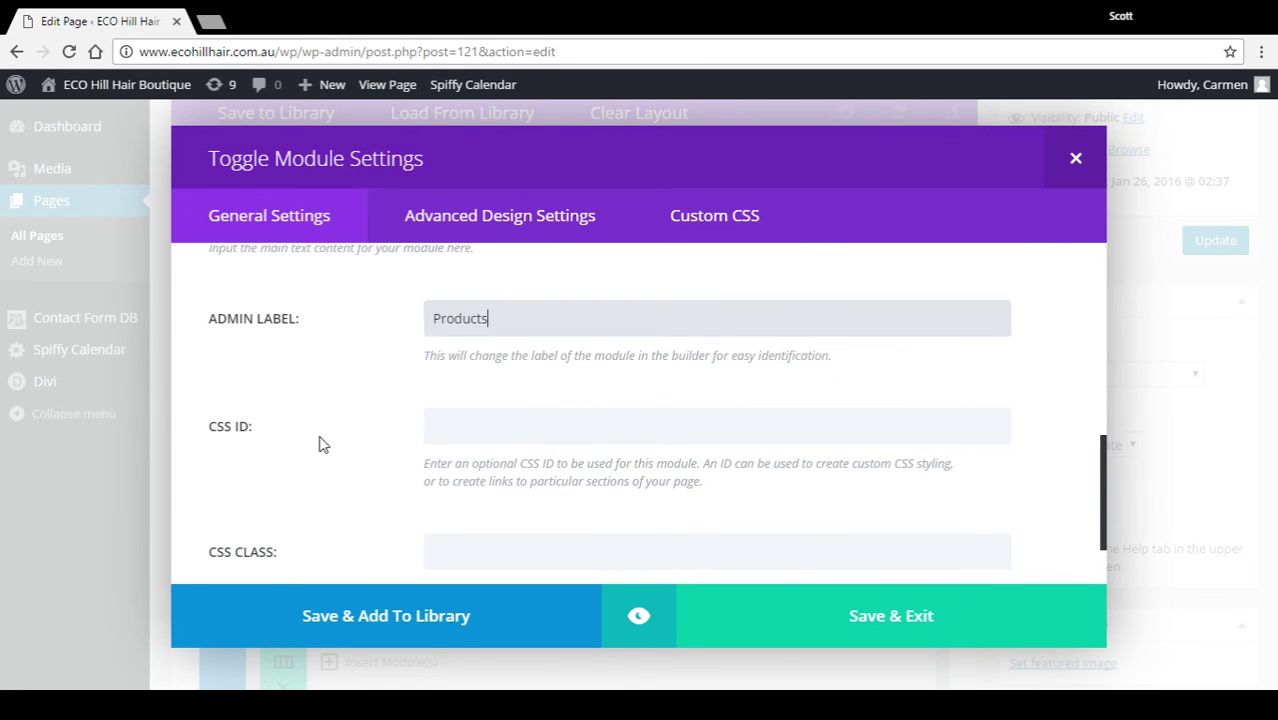
scroll(310, 470, "down", 1)
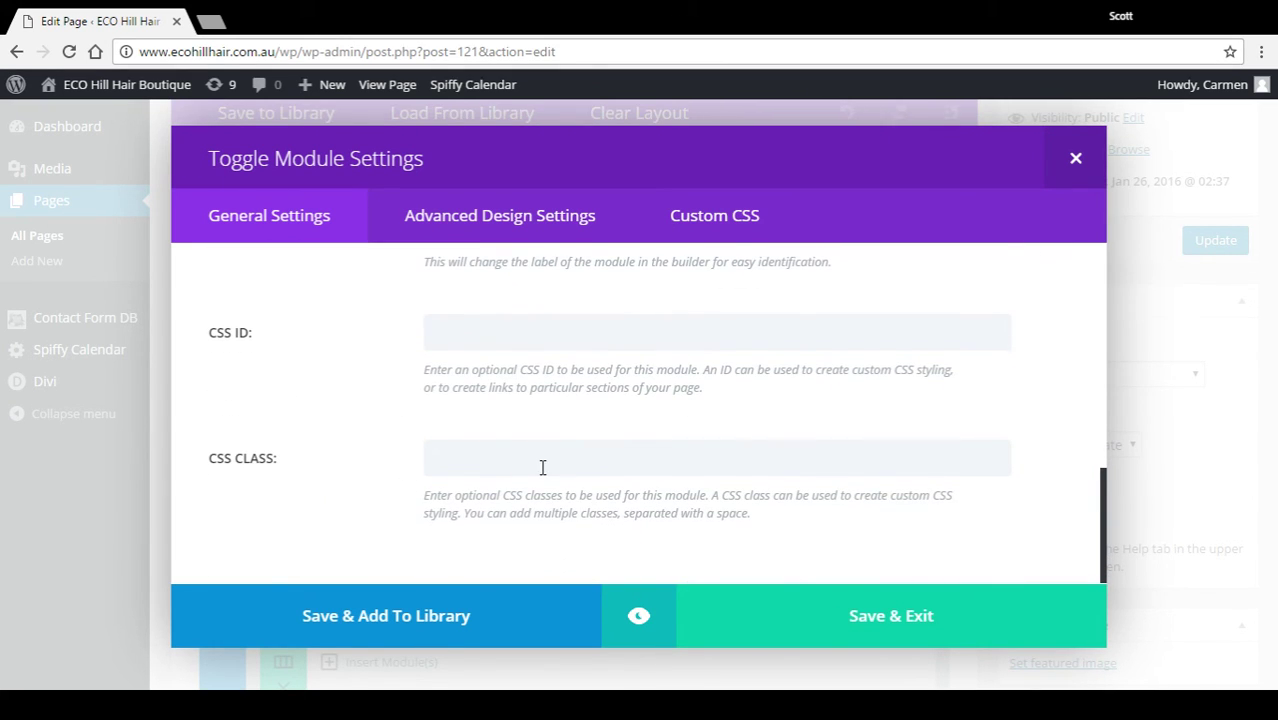
scroll(542, 467, "up", 3)
scroll(542, 471, "up", 1)
scroll(542, 471, "up", 1)
scroll(544, 471, "up", 1)
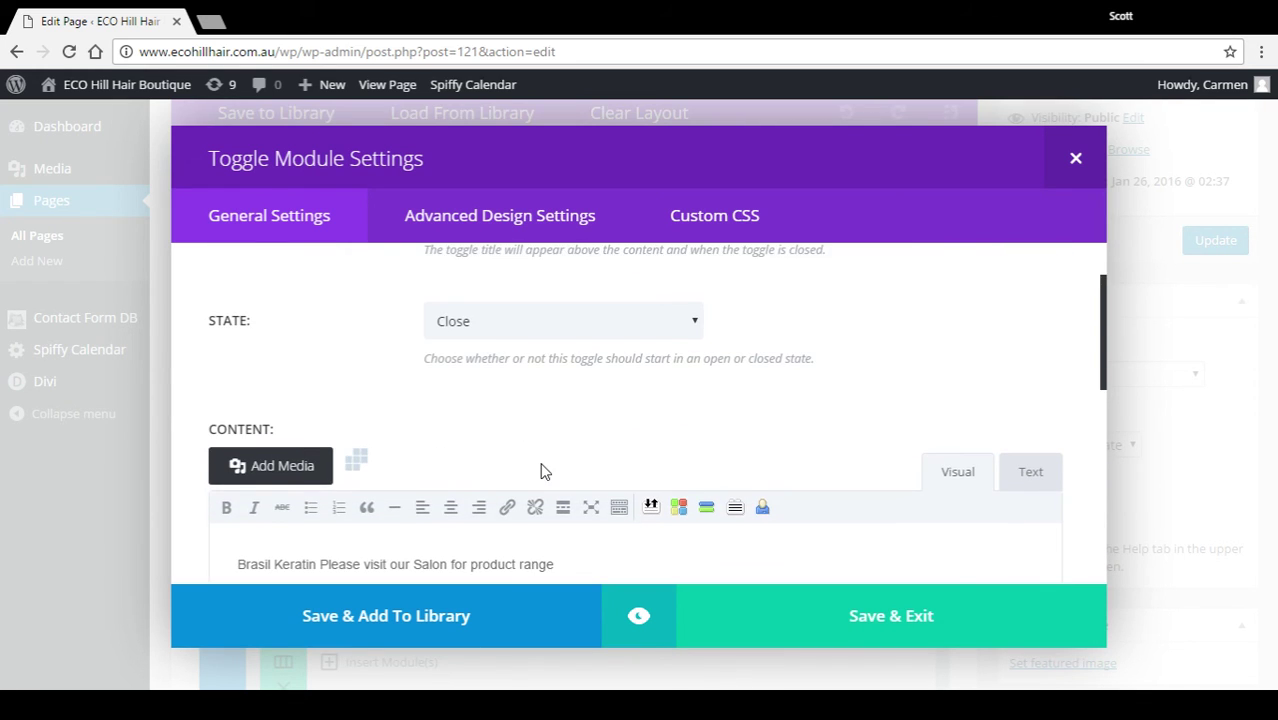
scroll(543, 471, "up", 1)
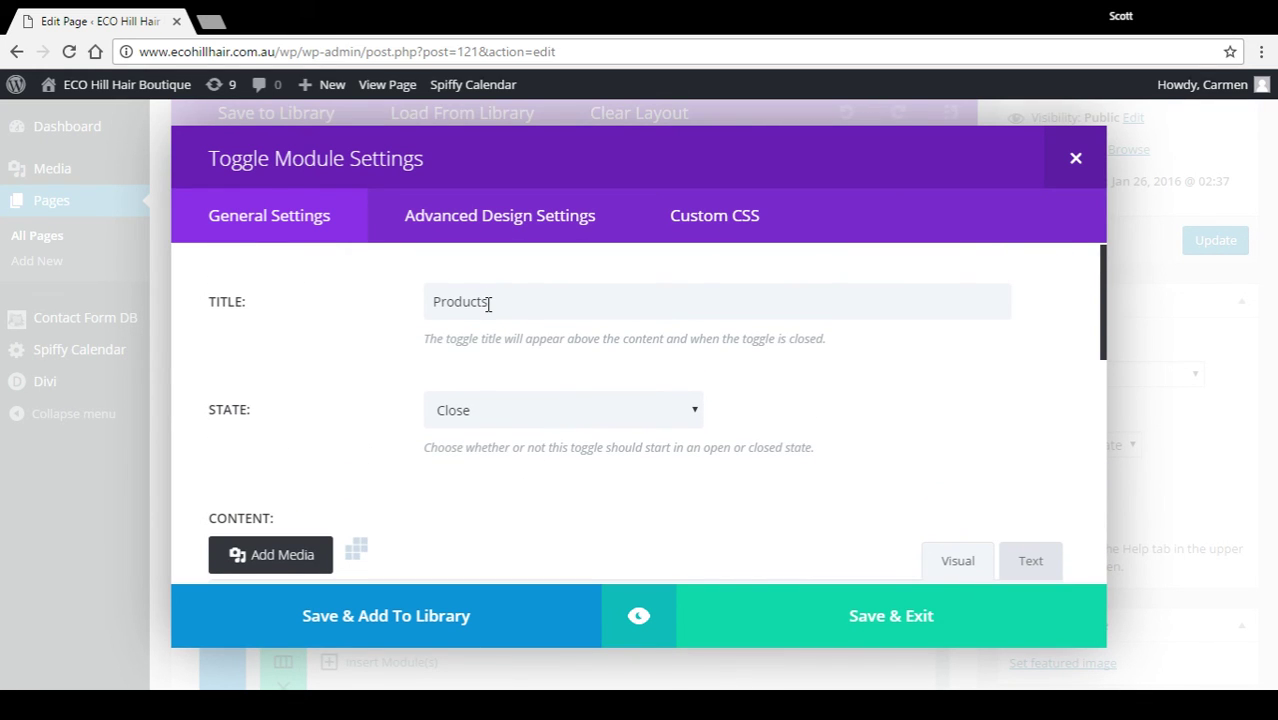
left_click(897, 618)
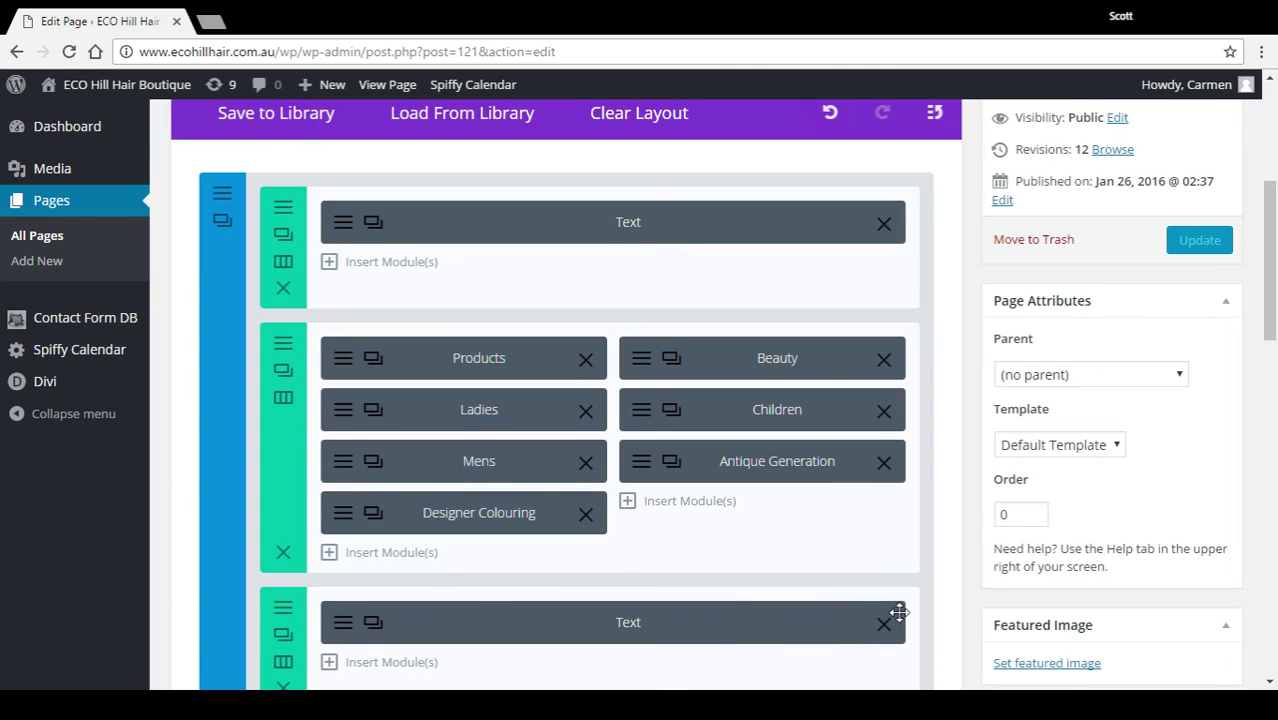